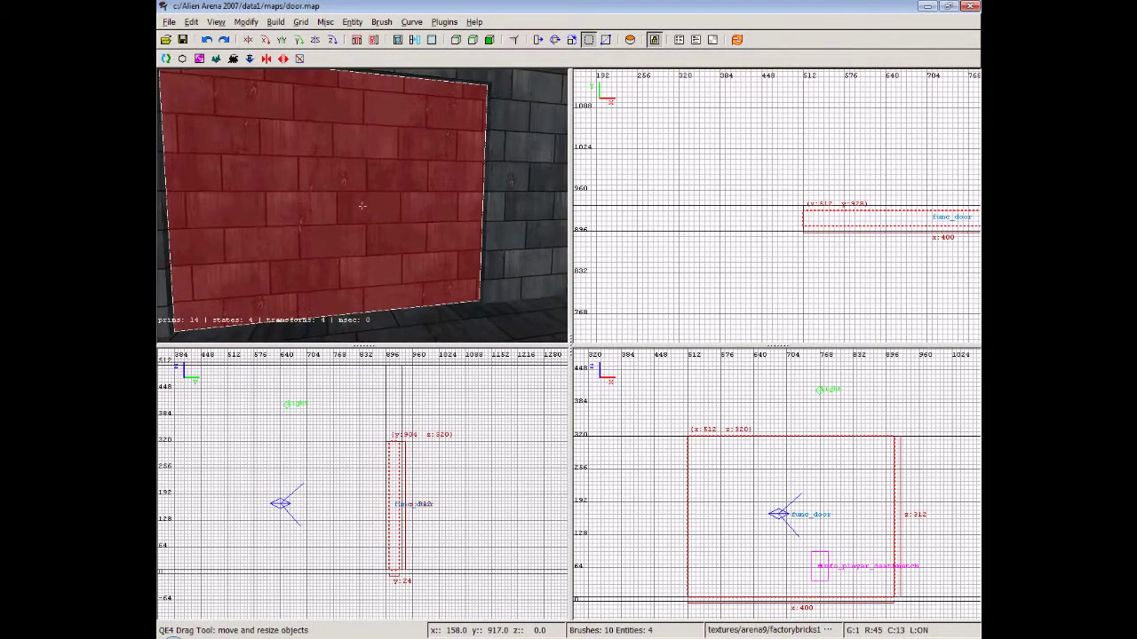
Inspect the selected door brush and the surrounding brick wall from several distances and angles in the 3D view.
{"action": "key", "text": "Left"}
{"action": "key", "text": "Down"}
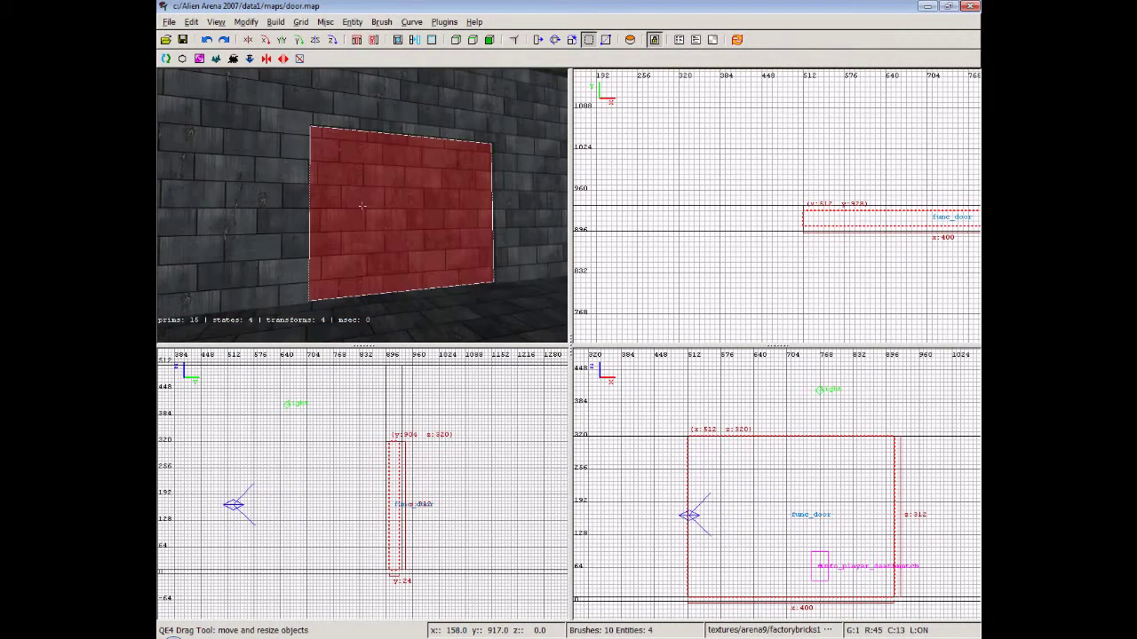
{"action": "key", "text": "Up"}
{"action": "key", "text": "Right"}
{"action": "key", "text": "Down"}
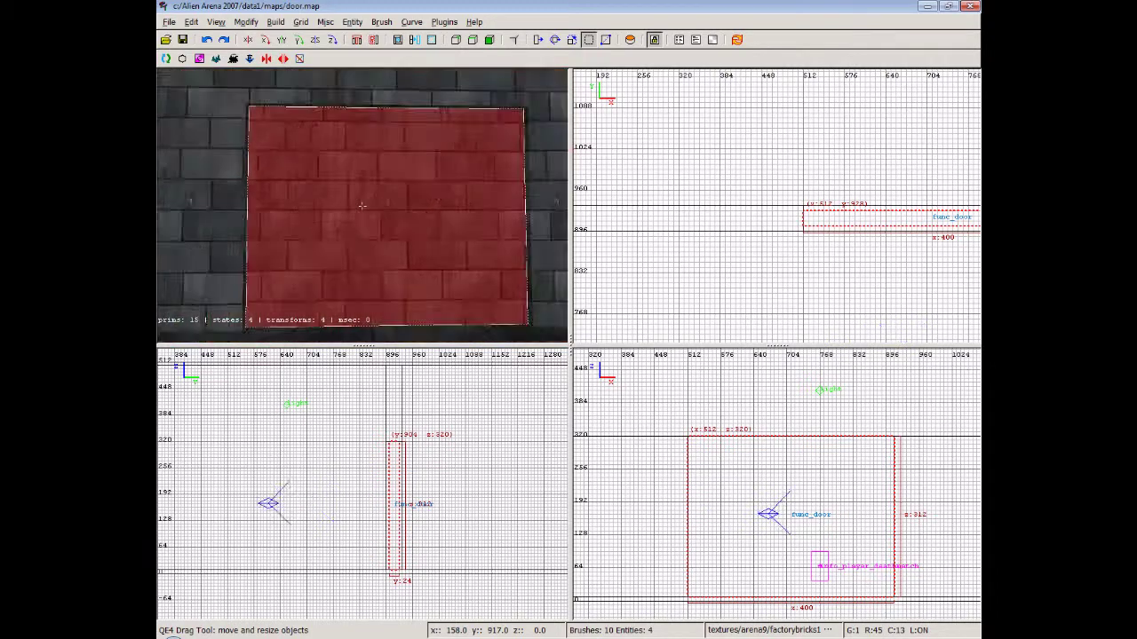
{"action": "key", "text": "Down"}
{"action": "key", "text": "Right"}
{"action": "key", "text": "Up"}
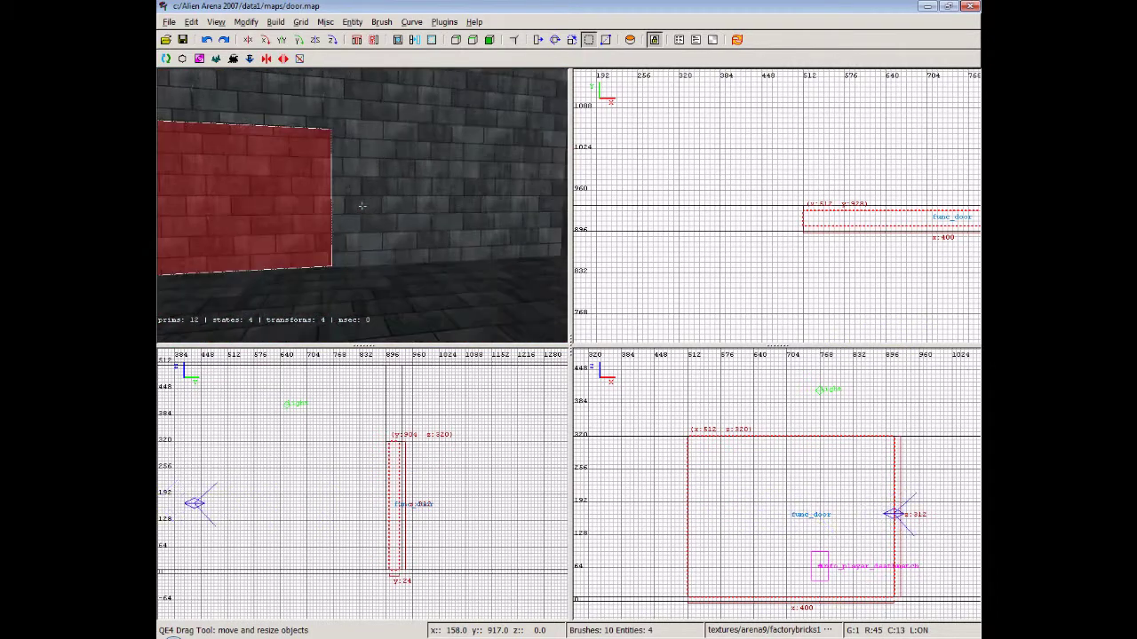
{"action": "right_click", "coordinate": [361, 206]}
{"action": "right_click", "coordinate": [384, 232]}
{"action": "key", "text": "Right"}
{"action": "key", "text": "Left"}
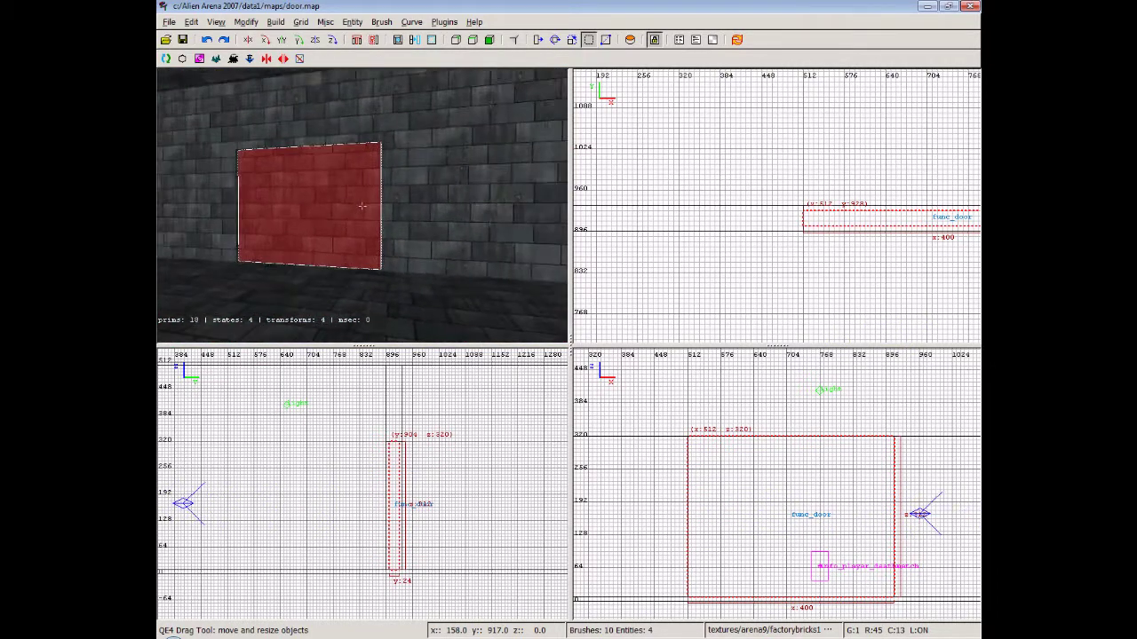
{"action": "key", "text": "Up"}
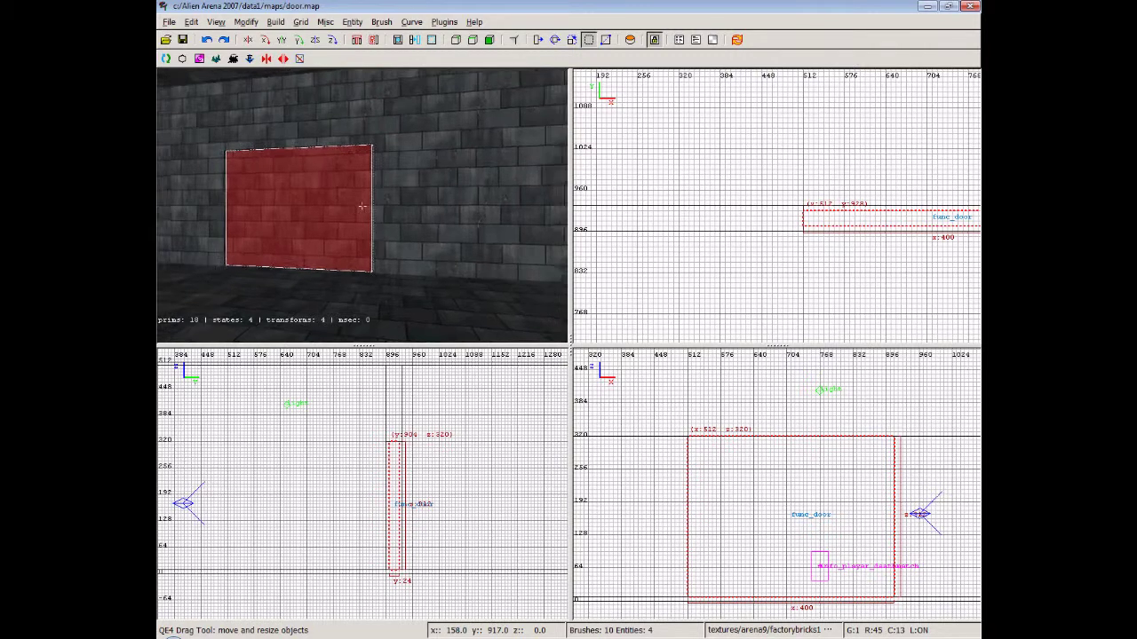
{"action": "right_click", "coordinate": [362, 206]}
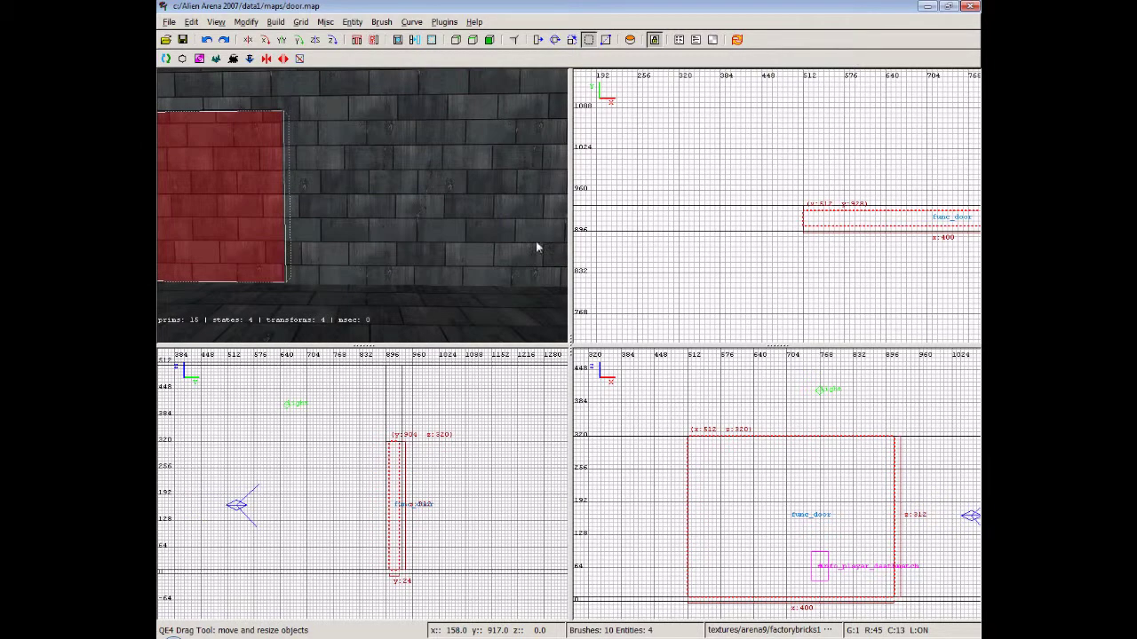
Deselect the door and draw a new brush about 66 by 7 units in the top view, along the wall beside the door.
{"action": "right_click_drag", "start_coordinate": [875, 295], "coordinate": [446, 271]}
{"action": "key", "text": "Escape"}
{"action": "right_click_drag", "start_coordinate": [793, 269], "coordinate": [716, 223]}
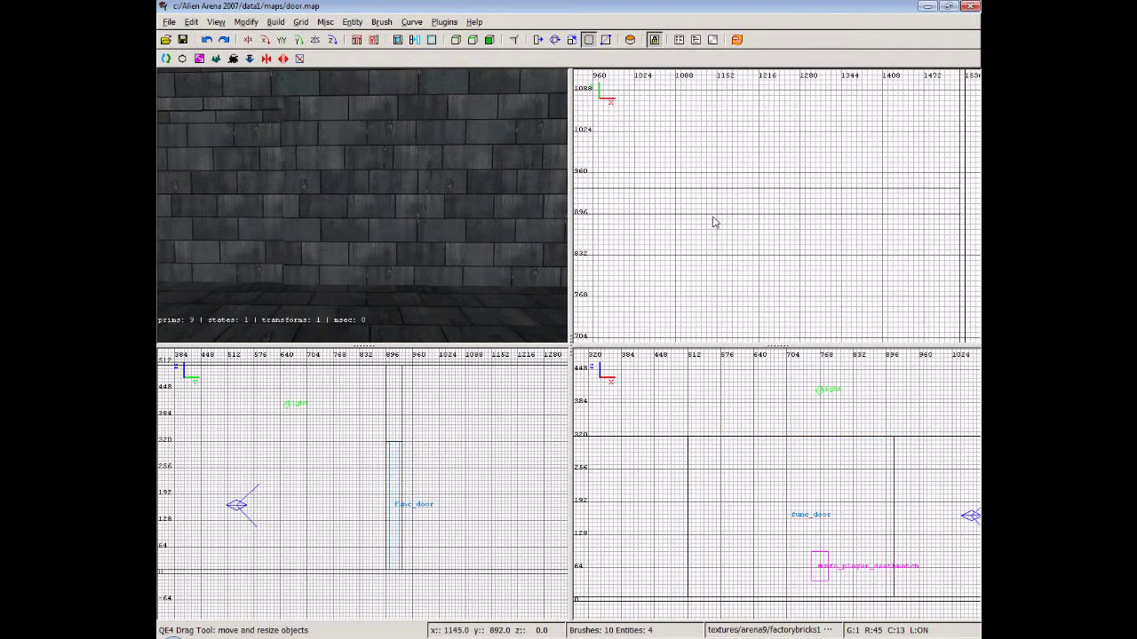
{"action": "left_click_drag", "start_coordinate": [715, 216], "coordinate": [757, 225]}
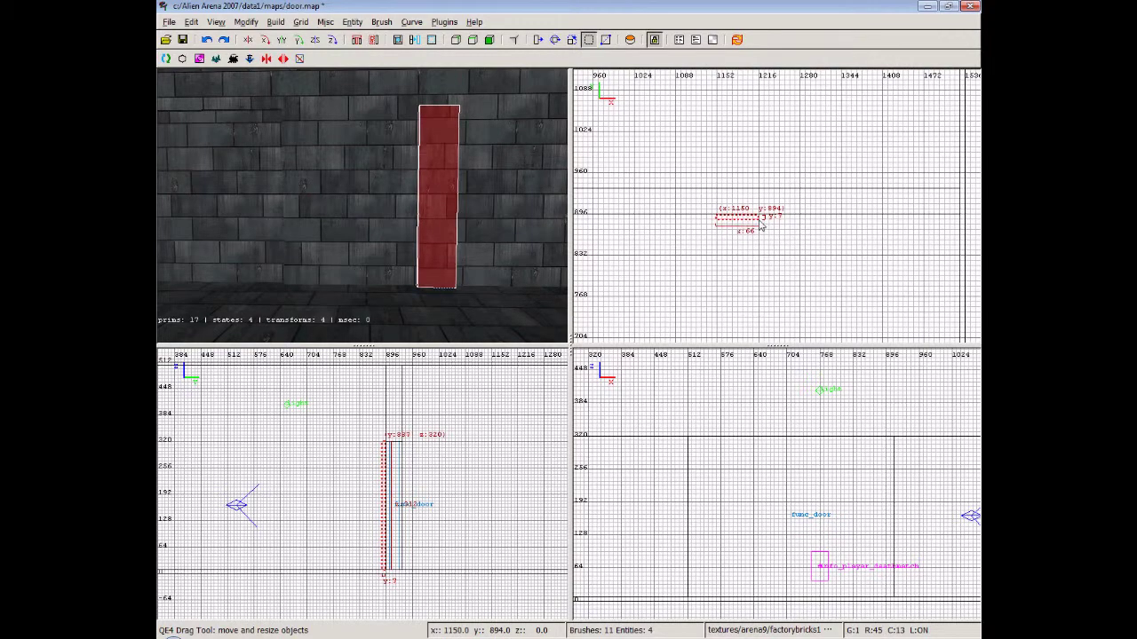
Size the new brush to 64 by 6 units against the wall at x 1152, y 896, with a height of about 45 units.
{"action": "scroll", "coordinate": [664, 225], "scroll_direction": "up", "scroll_amount": 5}
{"action": "left_click_drag", "start_coordinate": [664, 221], "coordinate": [669, 219]}
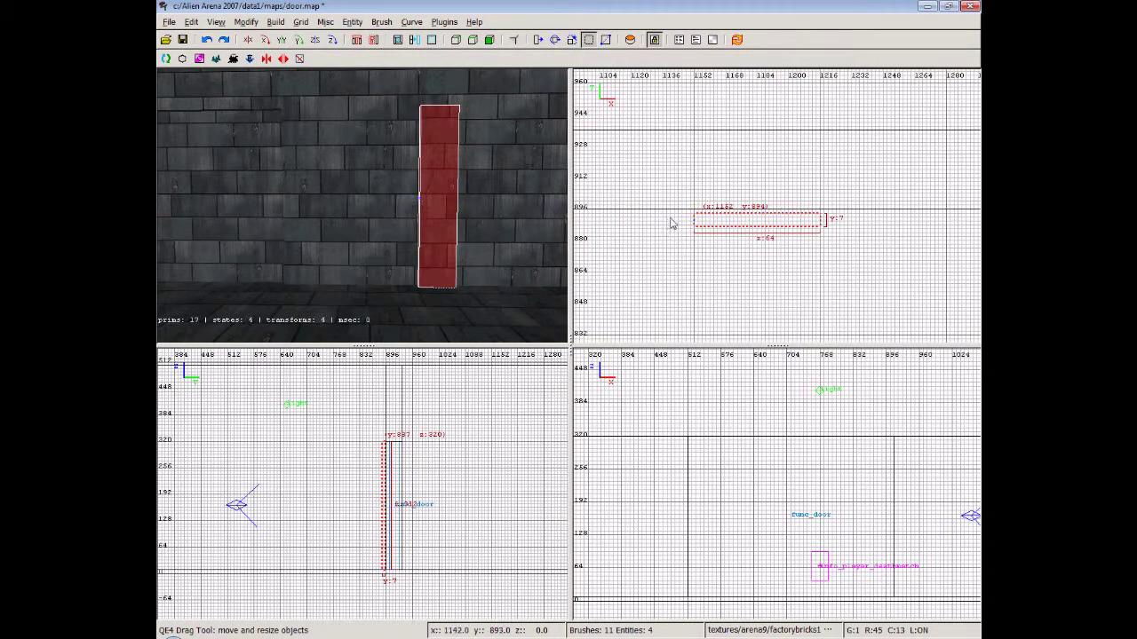
{"action": "left_click_drag", "start_coordinate": [758, 191], "coordinate": [758, 187]}
{"action": "left_click_drag", "start_coordinate": [741, 246], "coordinate": [740, 243]}
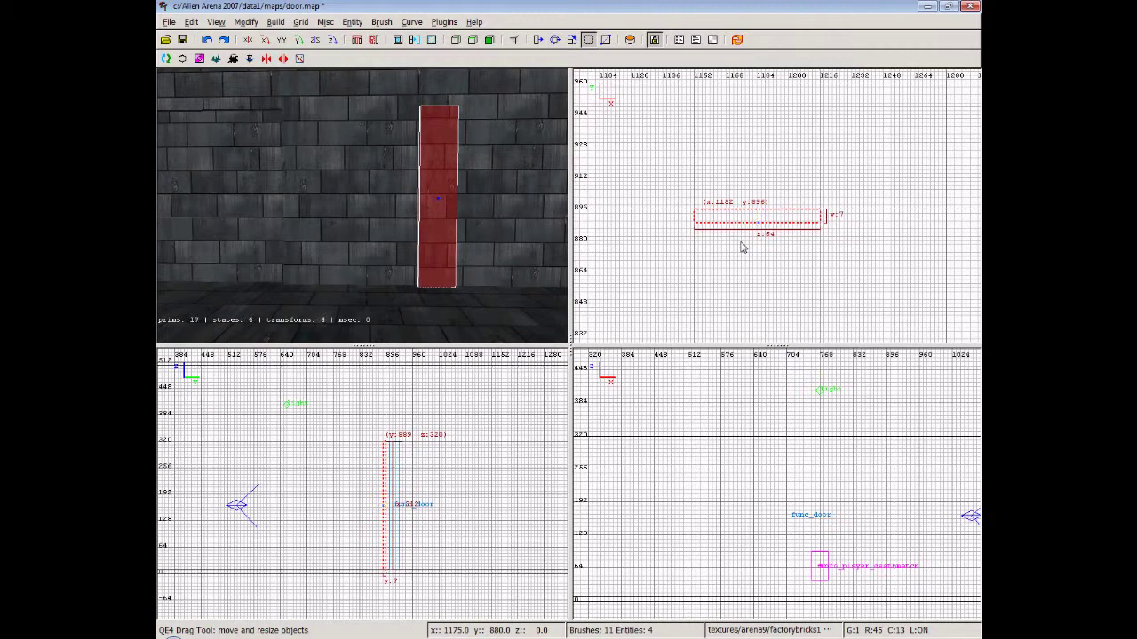
{"action": "scroll", "coordinate": [743, 248], "scroll_direction": "up", "scroll_amount": 1}
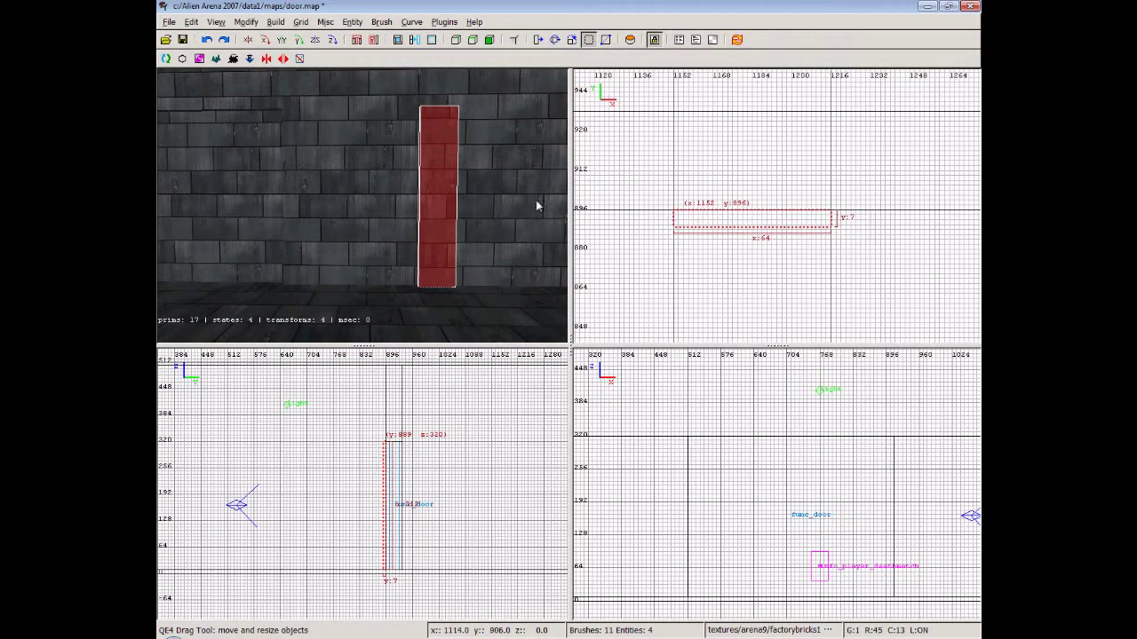
{"action": "left_click_drag", "start_coordinate": [779, 249], "coordinate": [779, 247]}
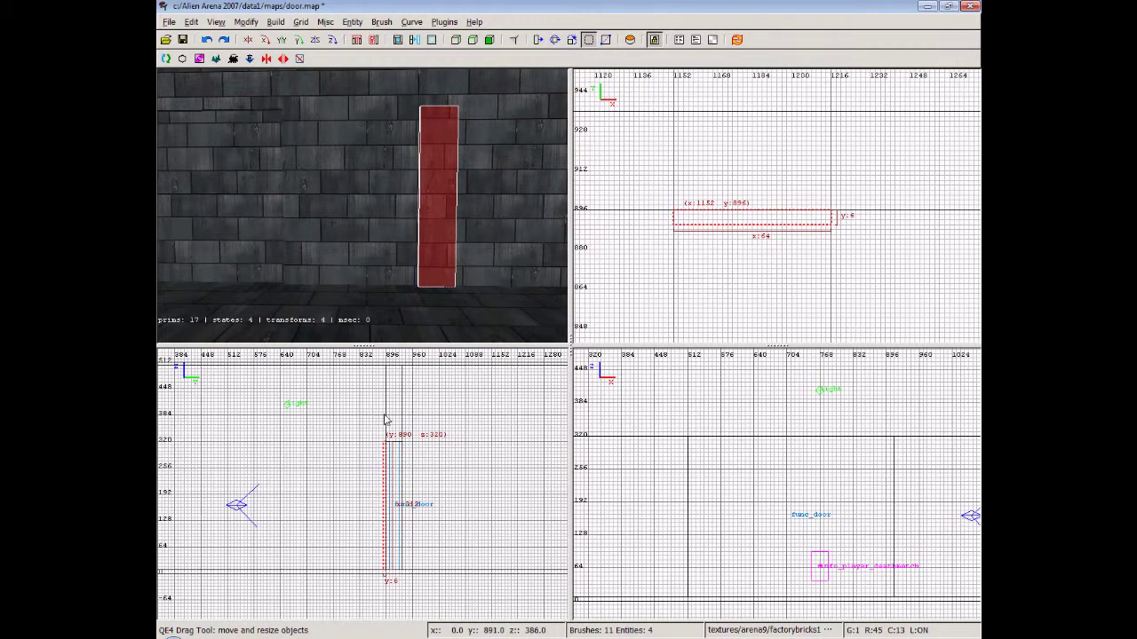
{"action": "right_click_drag", "start_coordinate": [858, 530], "coordinate": [648, 504]}
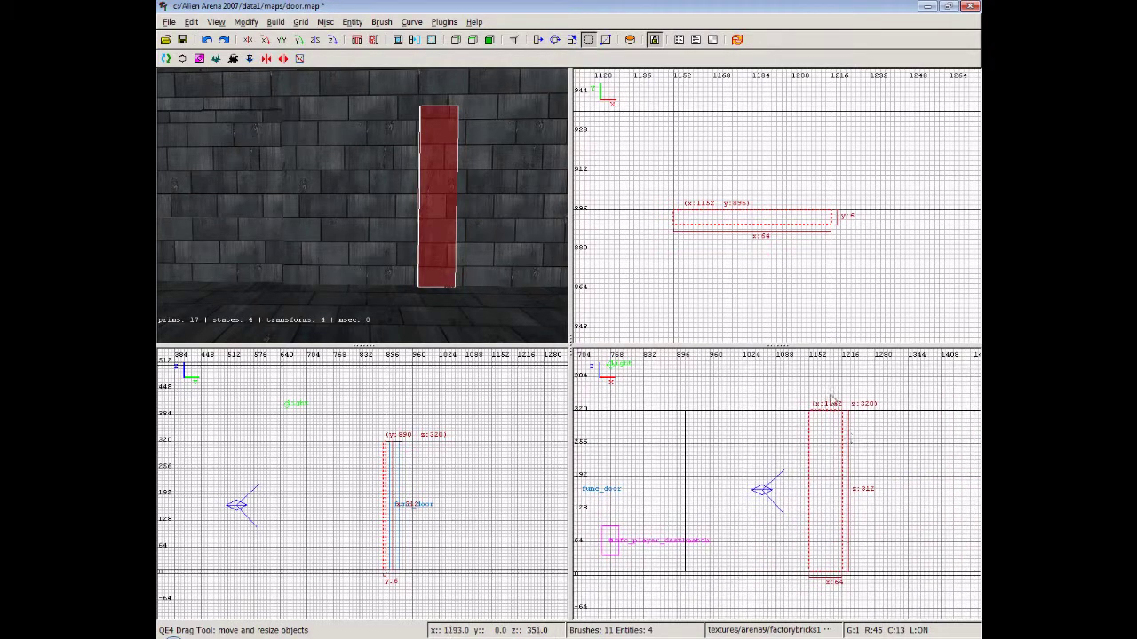
{"action": "mouse_move", "coordinate": [830, 393]}
{"action": "left_mouse_down"}
{"action": "mouse_move", "coordinate": [837, 601]}
{"action": "mouse_move", "coordinate": [835, 569]}
{"action": "left_mouse_up"}
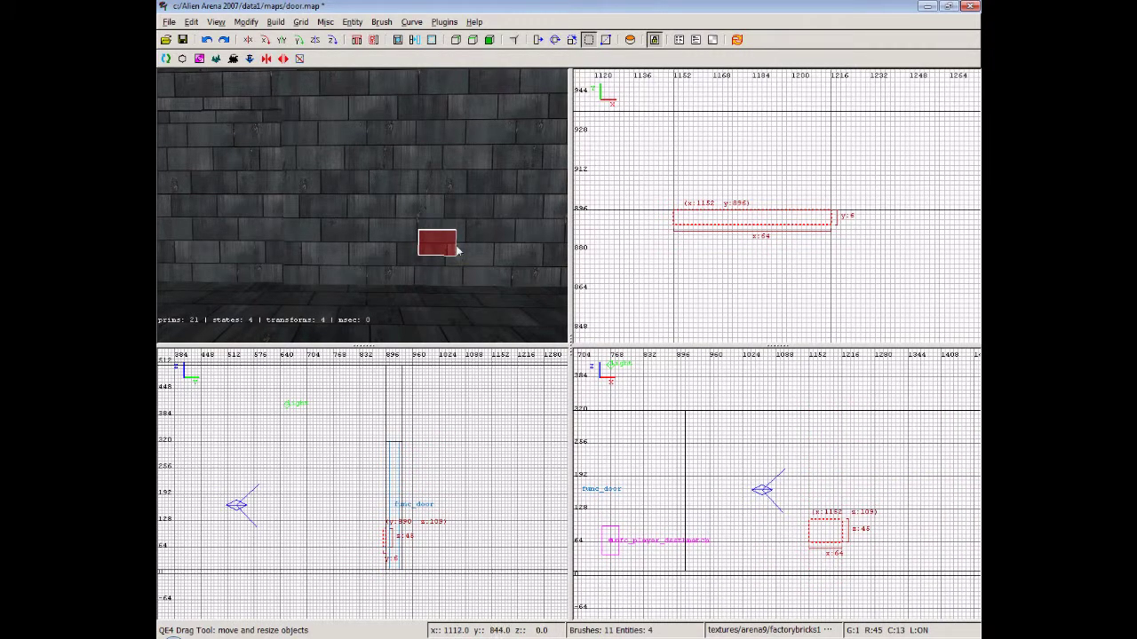
Apply the arena9 yellowmetal texture to the small wall brush, deselect it, and close the texture browser.
{"action": "key", "text": "t"}
{"action": "scroll", "coordinate": [736, 322], "scroll_direction": "up", "scroll_amount": 10}
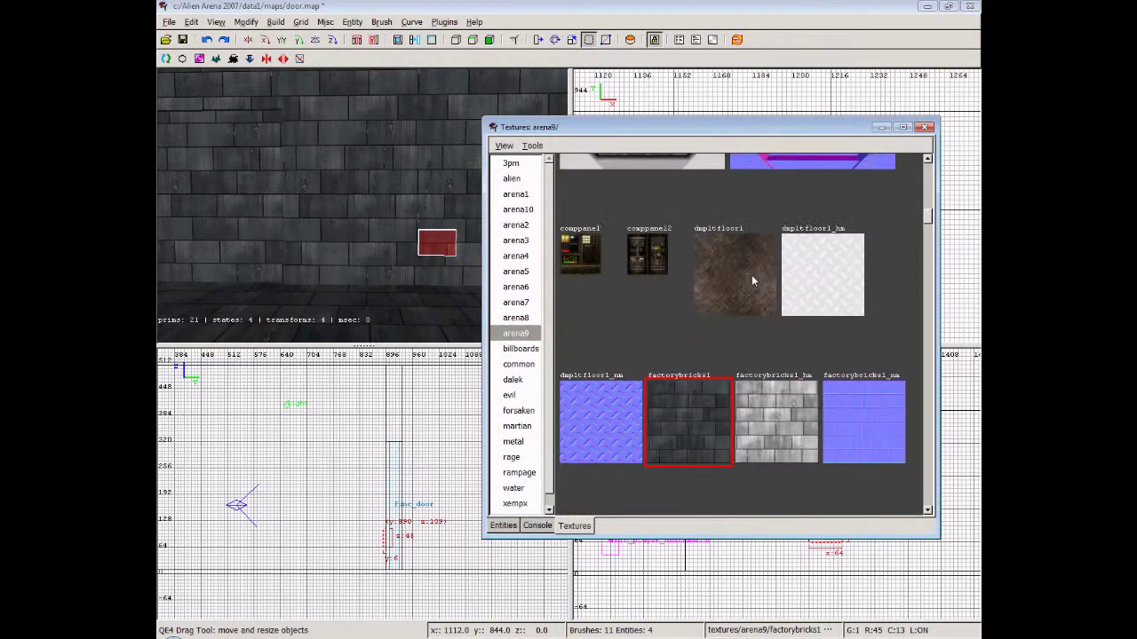
{"action": "scroll", "coordinate": [751, 275], "scroll_direction": "up", "scroll_amount": 5}
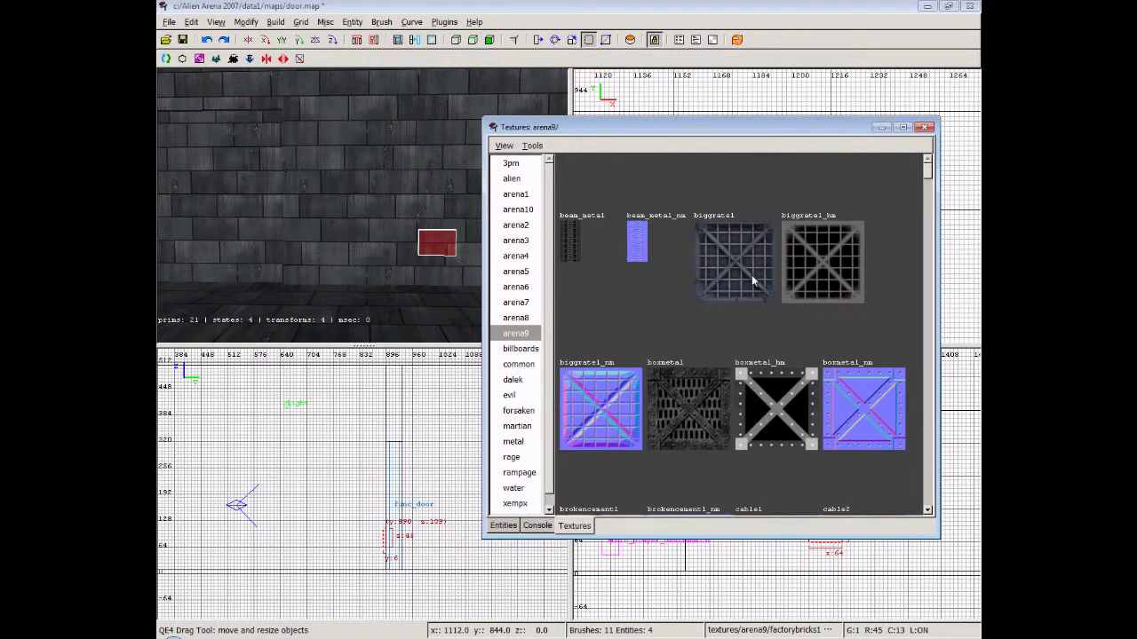
{"action": "scroll", "coordinate": [751, 275], "scroll_direction": "down", "scroll_amount": 10}
{"action": "scroll", "coordinate": [751, 284], "scroll_direction": "down", "scroll_amount": 5}
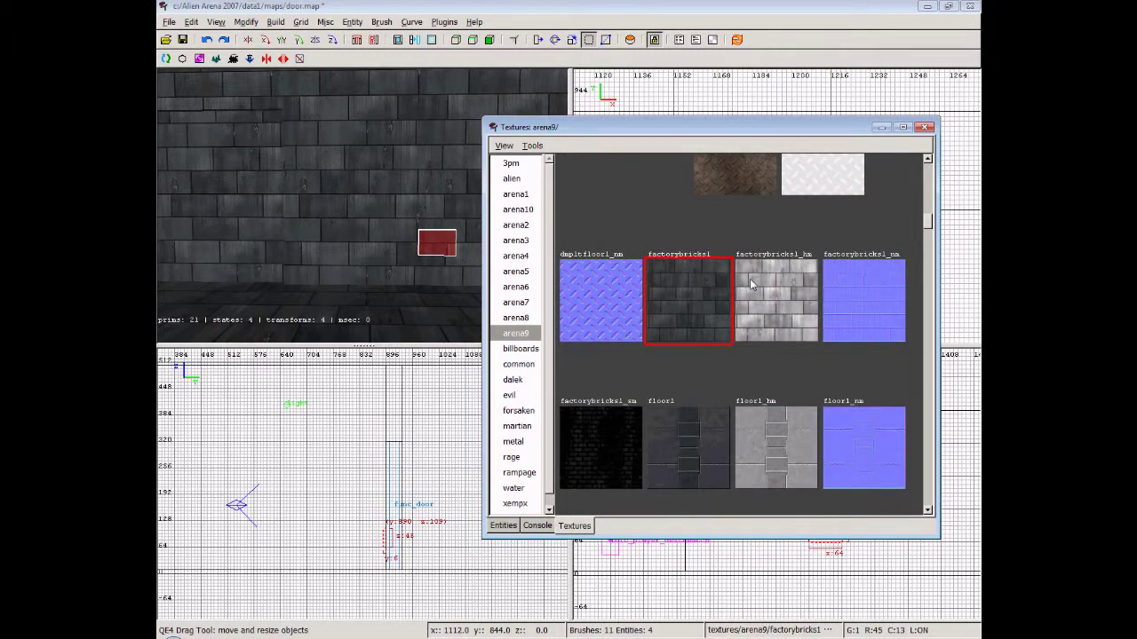
{"action": "scroll", "coordinate": [751, 283], "scroll_direction": "down", "scroll_amount": 10}
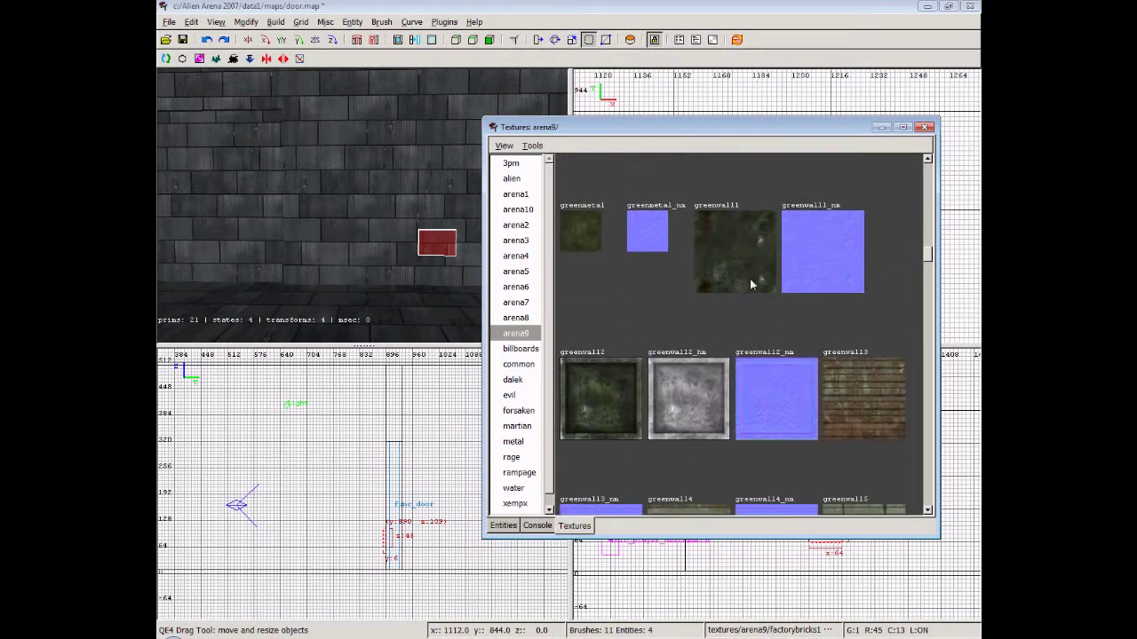
{"action": "scroll", "coordinate": [751, 285], "scroll_direction": "down", "scroll_amount": 10}
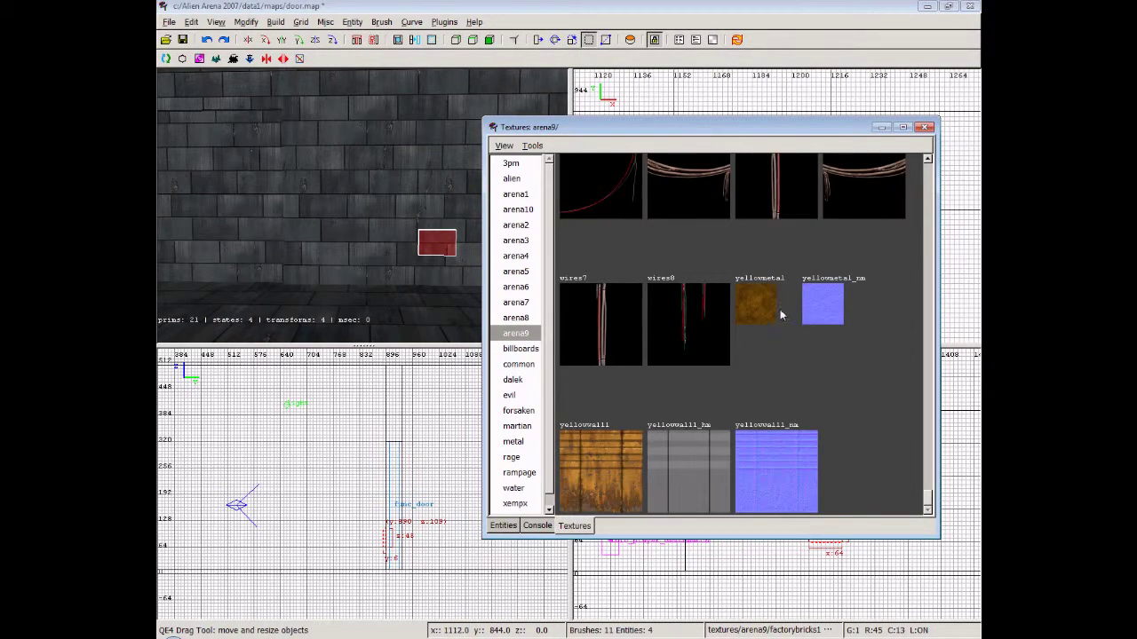
{"action": "left_click", "coordinate": [770, 308]}
{"action": "key", "text": "Escape"}
{"action": "right_click", "coordinate": [364, 240]}
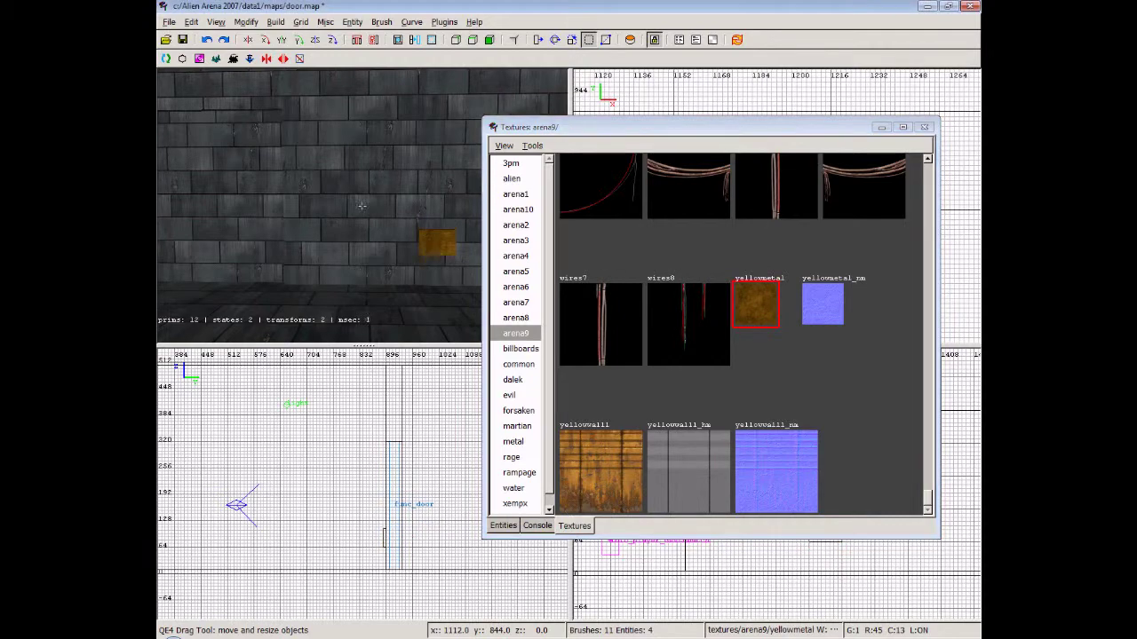
{"action": "key", "text": "Up"}
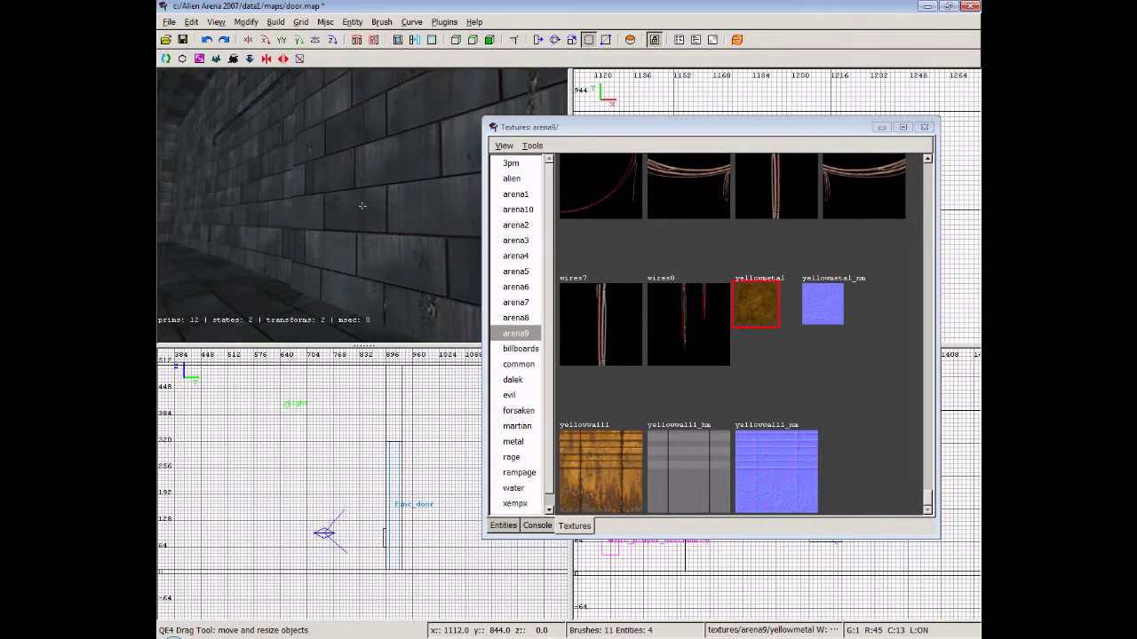
{"action": "key", "text": "Down"}
{"action": "right_click", "coordinate": [362, 206]}
{"action": "left_click", "coordinate": [925, 127]}
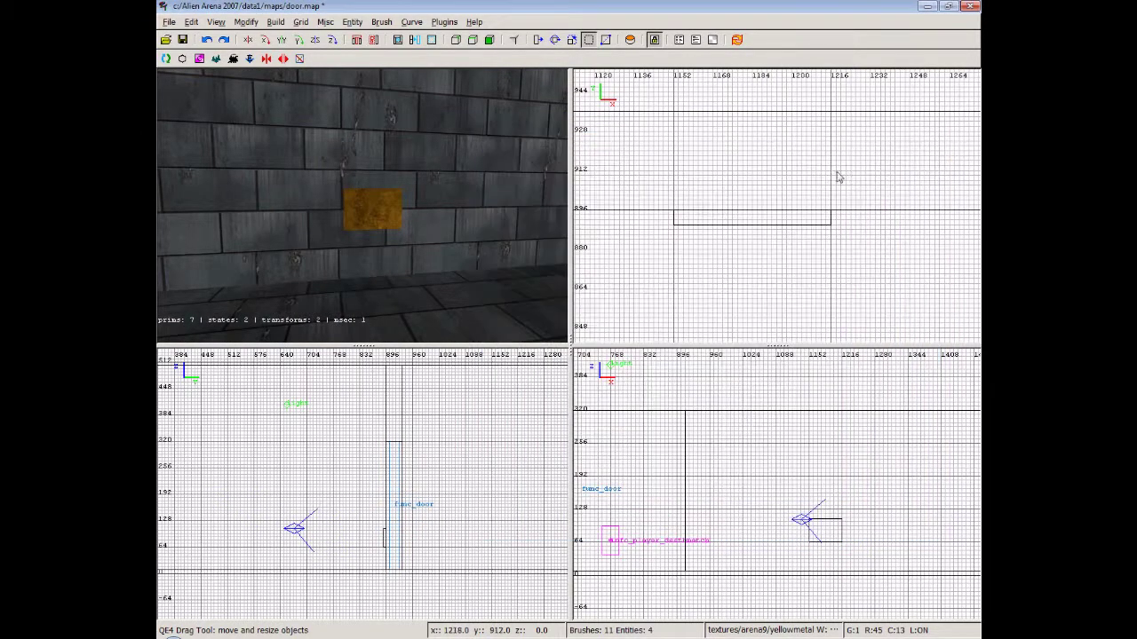
Draw a second brush about 62 by 48 units over the yellow plate in the front view.
{"action": "scroll", "coordinate": [821, 533], "scroll_direction": "up", "scroll_amount": 1}
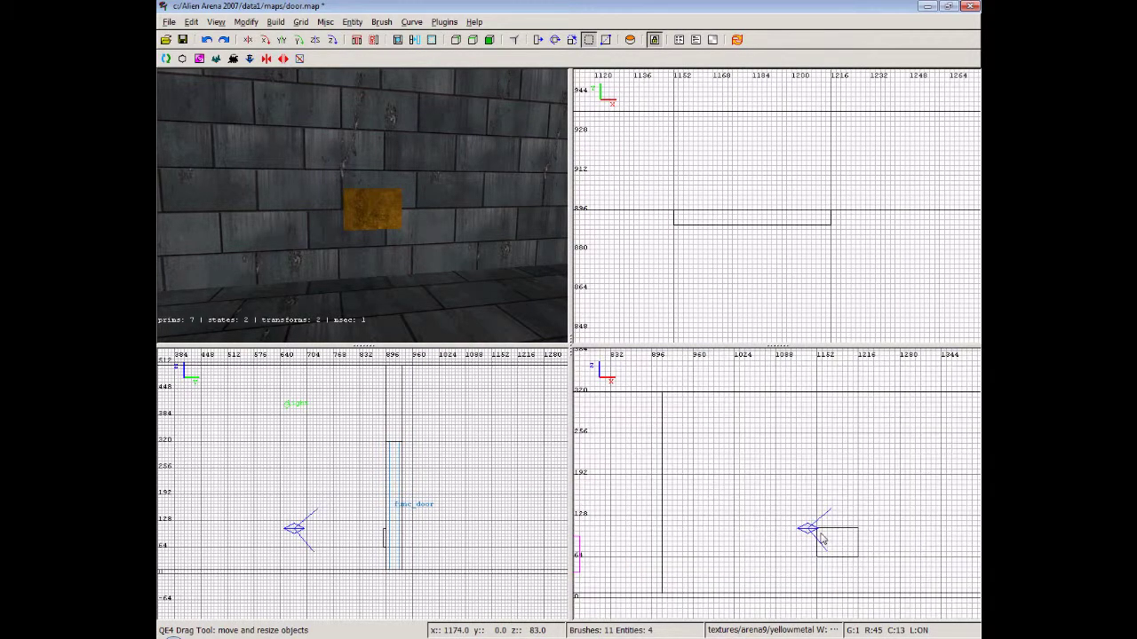
{"action": "right_click_drag", "start_coordinate": [821, 533], "coordinate": [751, 474]}
{"action": "mouse_move", "coordinate": [749, 469]}
{"action": "left_mouse_down"}
{"action": "mouse_move", "coordinate": [777, 506]}
{"action": "mouse_move", "coordinate": [793, 506]}
{"action": "left_mouse_up"}
{"action": "scroll", "coordinate": [787, 502], "scroll_direction": "up", "scroll_amount": 3}
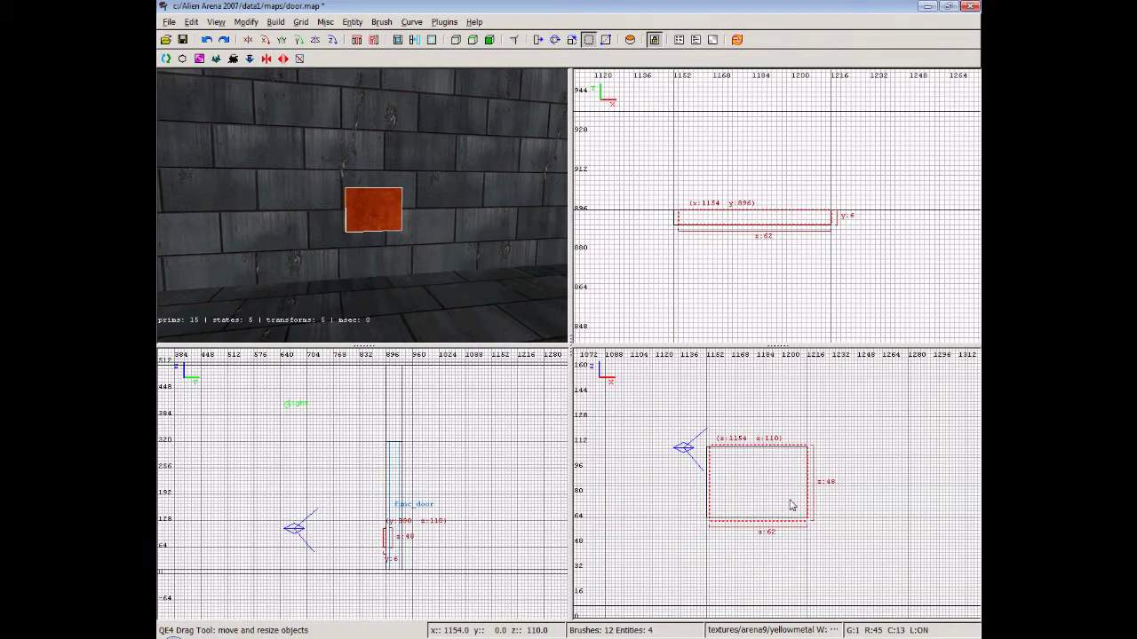
Fit the second brush's edges exactly to the yellow plate's outline, 64 by 45 units from x 1152 and z 109.
{"action": "left_click_drag", "start_coordinate": [702, 487], "coordinate": [698, 487]}
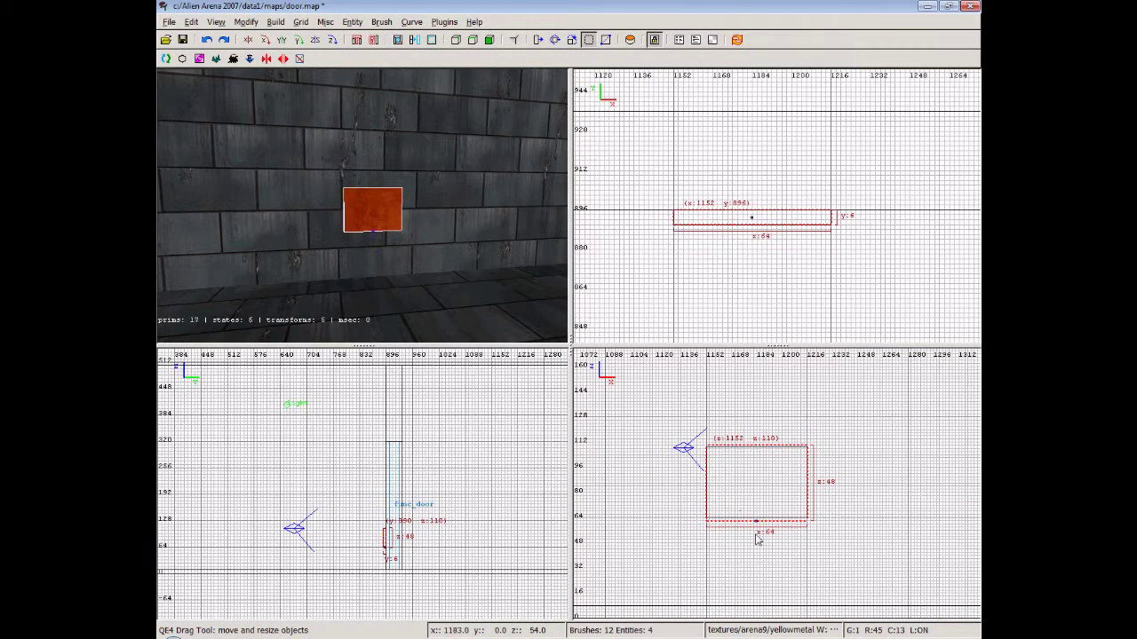
{"action": "left_click_drag", "start_coordinate": [761, 541], "coordinate": [761, 538]}
{"action": "left_click_drag", "start_coordinate": [789, 420], "coordinate": [789, 422]}
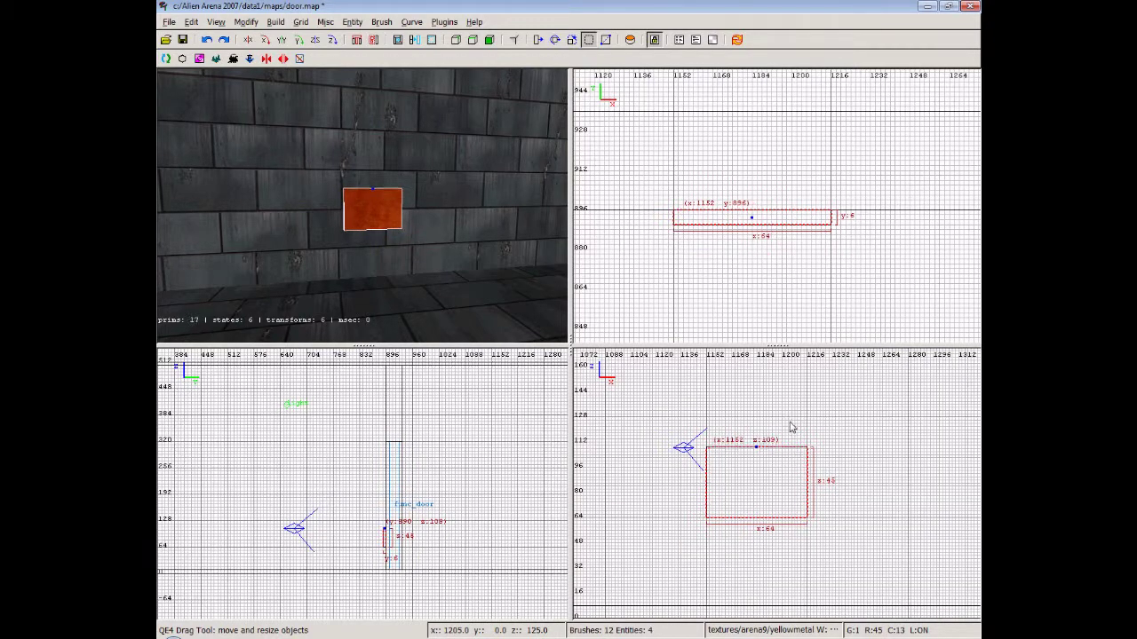
{"action": "left_click_drag", "start_coordinate": [851, 480], "coordinate": [851, 486]}
{"action": "scroll", "coordinate": [851, 486], "scroll_direction": "up", "scroll_amount": 3}
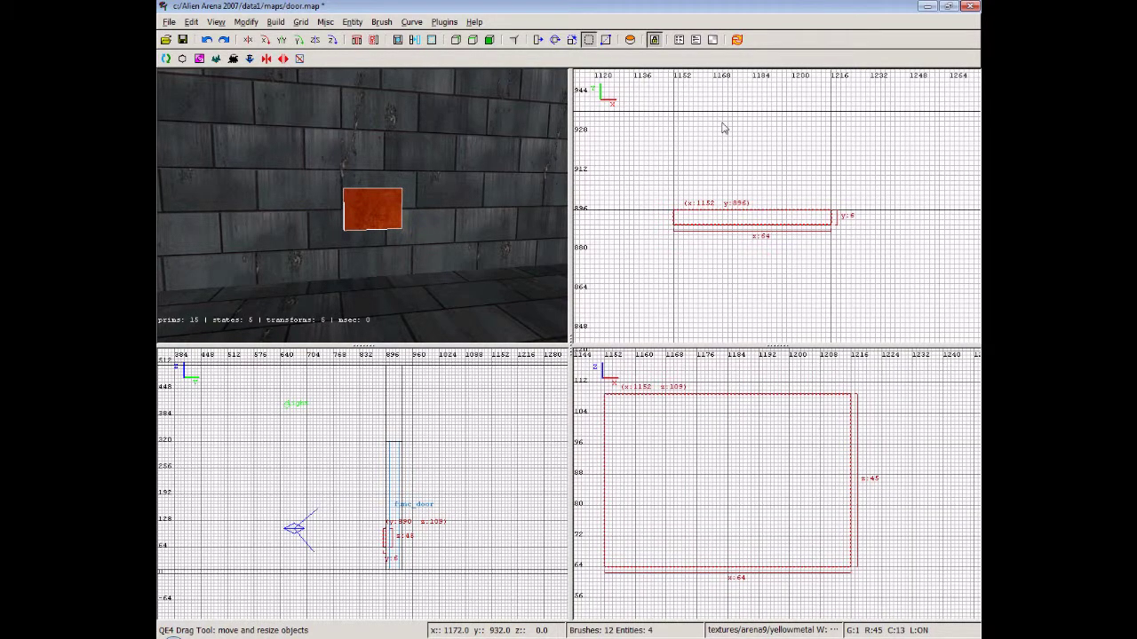
Place the second brush as a 2-unit-thick layer in front of the yellow plate and give it the common trigger texture.
{"action": "left_click_drag", "start_coordinate": [748, 222], "coordinate": [749, 249]}
{"action": "key", "text": "t"}
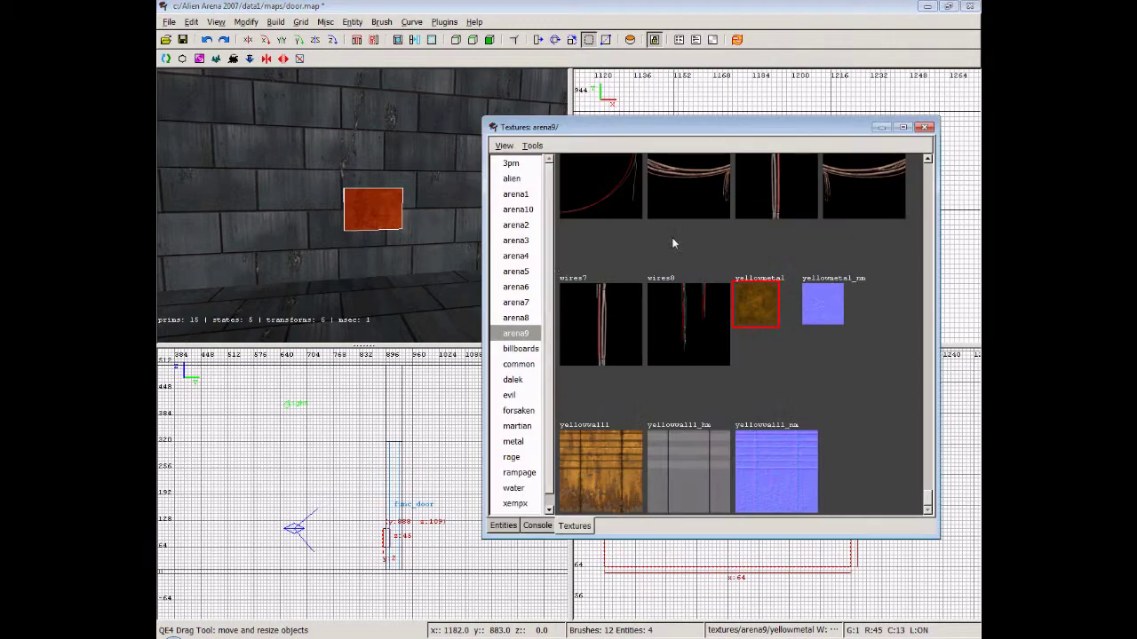
{"action": "left_click", "coordinate": [520, 364]}
{"action": "left_click", "coordinate": [838, 401]}
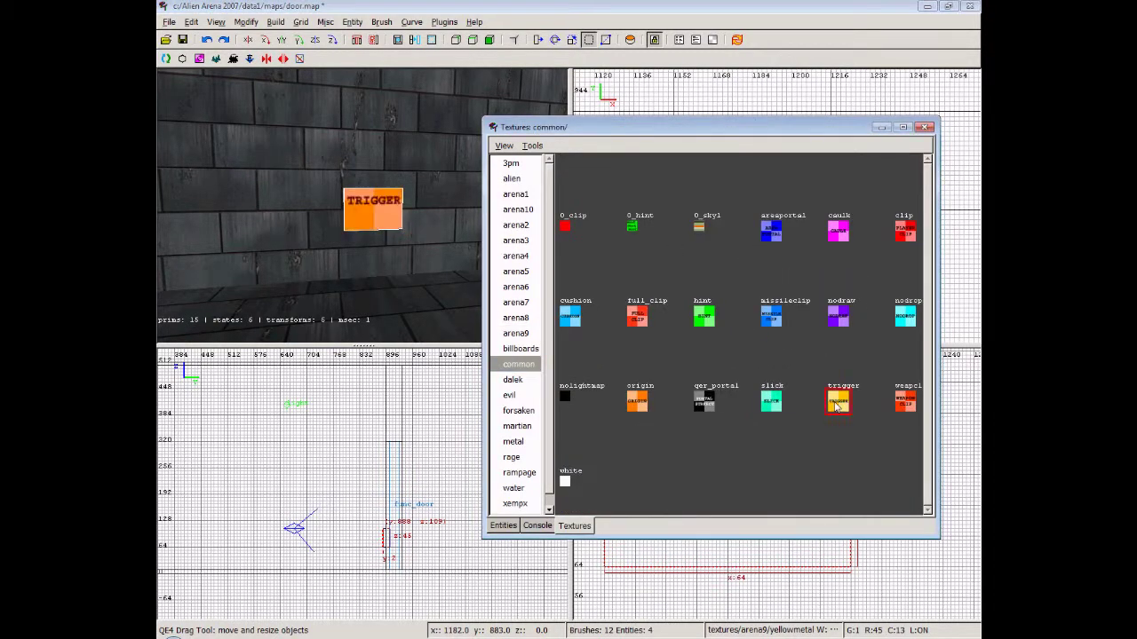
{"action": "left_click", "coordinate": [924, 127]}
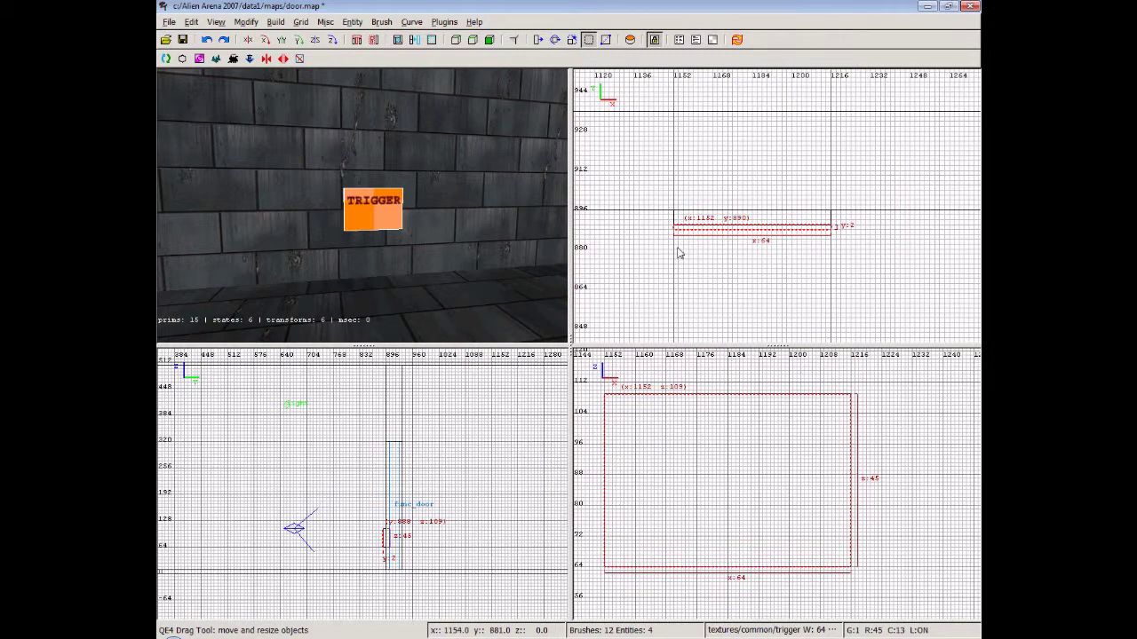
Turn the trigger-textured brush into a trigger_multiple entity.
{"action": "right_click", "coordinate": [733, 227]}
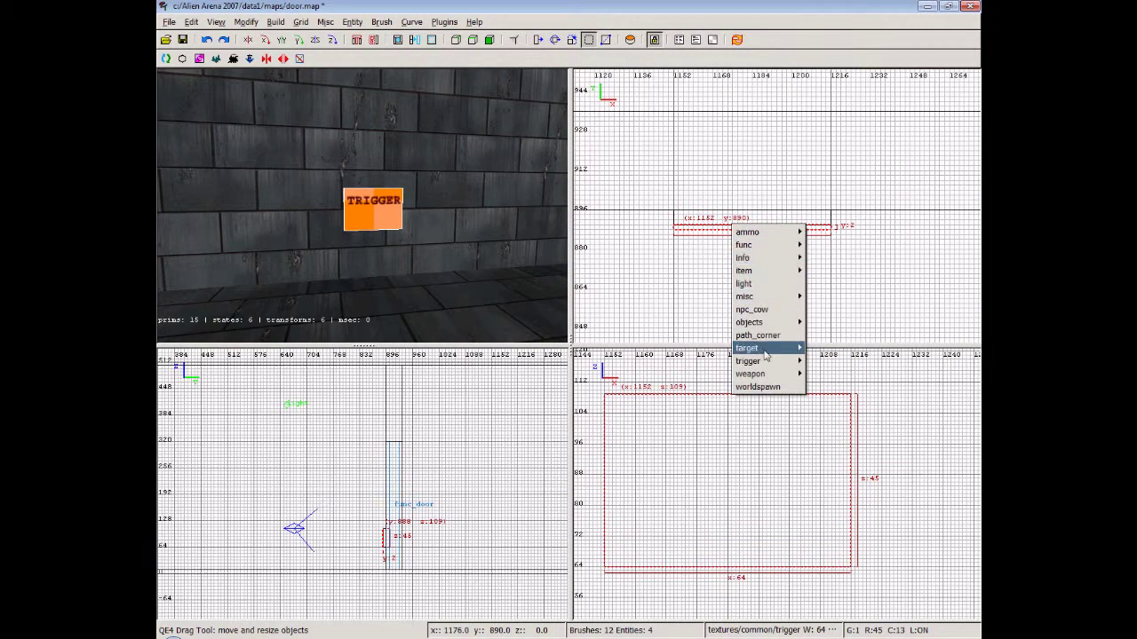
{"action": "mouse_move", "coordinate": [769, 361]}
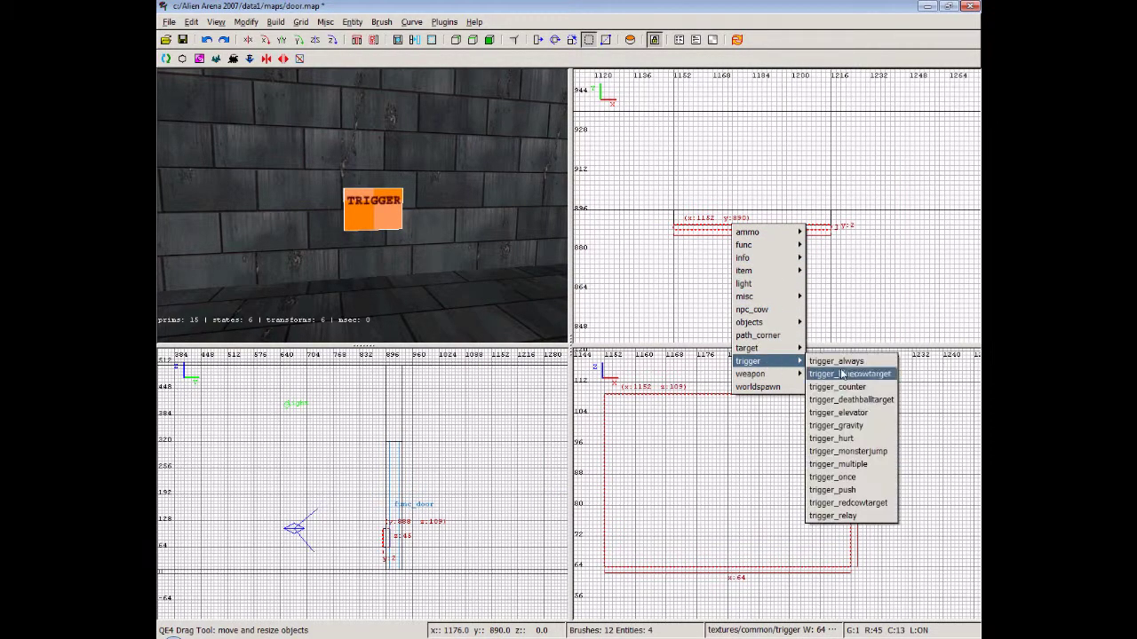
{"action": "left_click", "coordinate": [839, 465]}
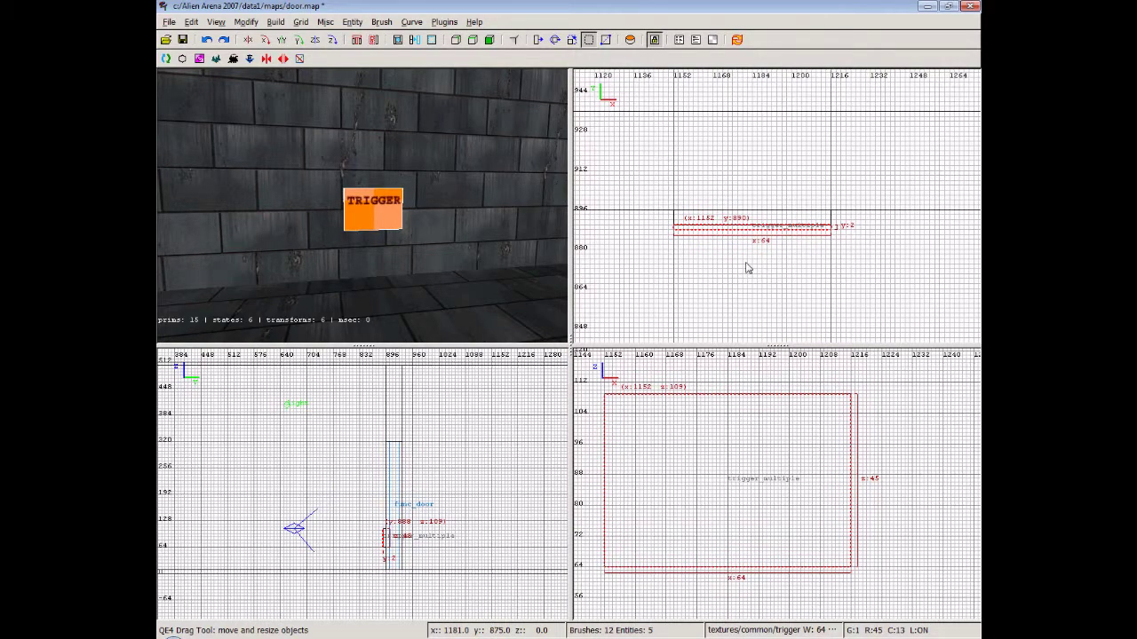
{"action": "right_click", "coordinate": [741, 264]}
{"action": "left_click", "coordinate": [683, 271]}
Give the trigger_multiple entity the key target with the value door.
{"action": "scroll", "coordinate": [722, 265], "scroll_direction": "down", "scroll_amount": 1}
{"action": "key", "text": "n"}
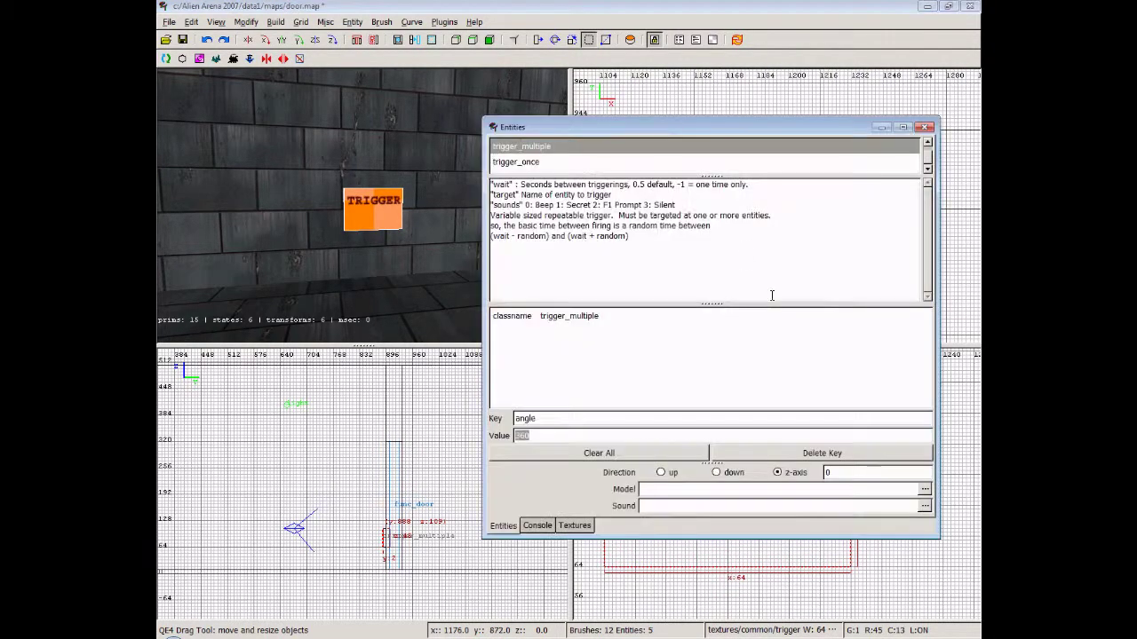
{"action": "left_click_drag", "start_coordinate": [574, 417], "coordinate": [418, 424]}
{"action": "type", "text": "target"}
{"action": "key", "text": "Tab"}
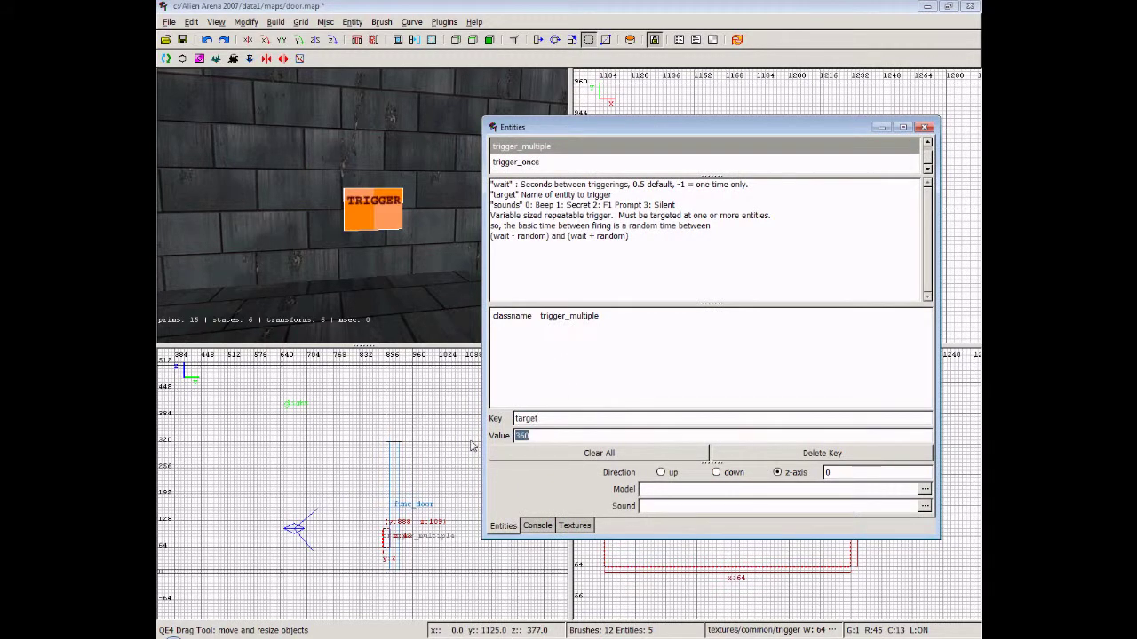
{"action": "type", "text": "door"}
{"action": "key", "text": "Return"}
{"action": "left_click", "coordinate": [926, 127]}
Select the func_door brush in the wall and give it the key targetname with the value door.
{"action": "right_click", "coordinate": [433, 245]}
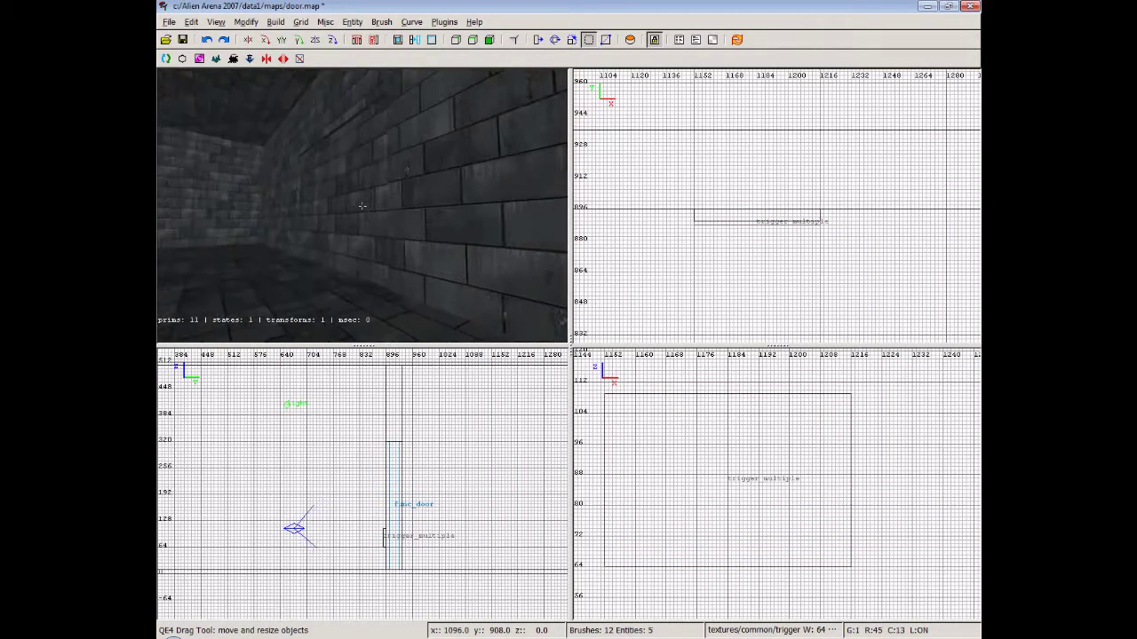
{"action": "key", "text": "Up"}
{"action": "key", "text": "Down"}
{"action": "left_click", "coordinate": [362, 221], "text": "shift"}
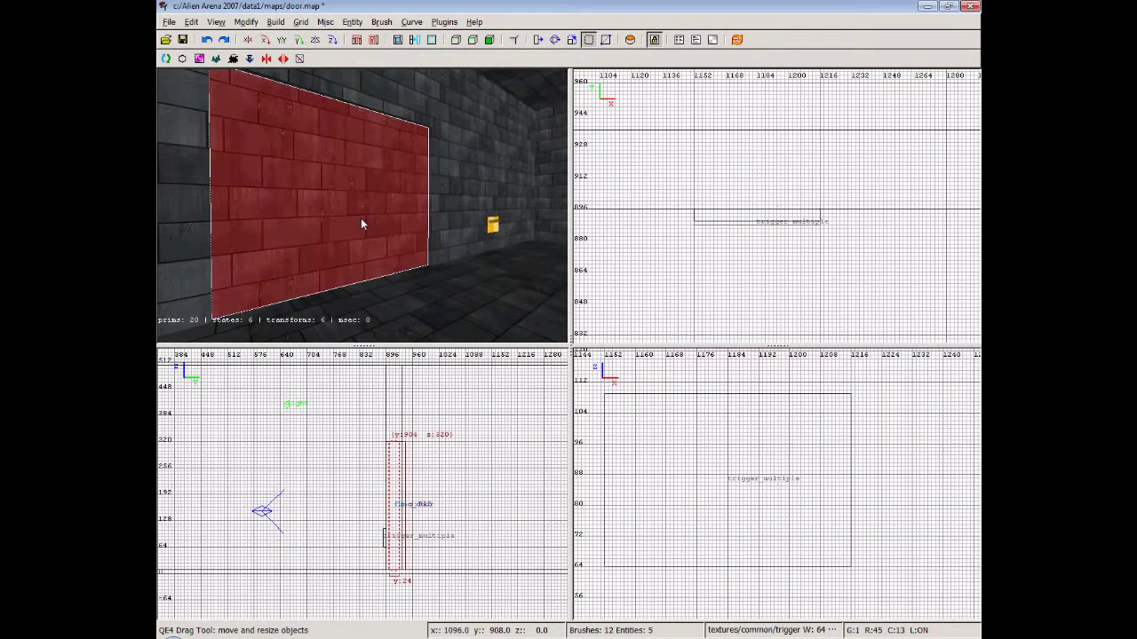
{"action": "key", "text": "n"}
{"action": "double_click", "coordinate": [551, 424]}
{"action": "type", "text": "tar"}
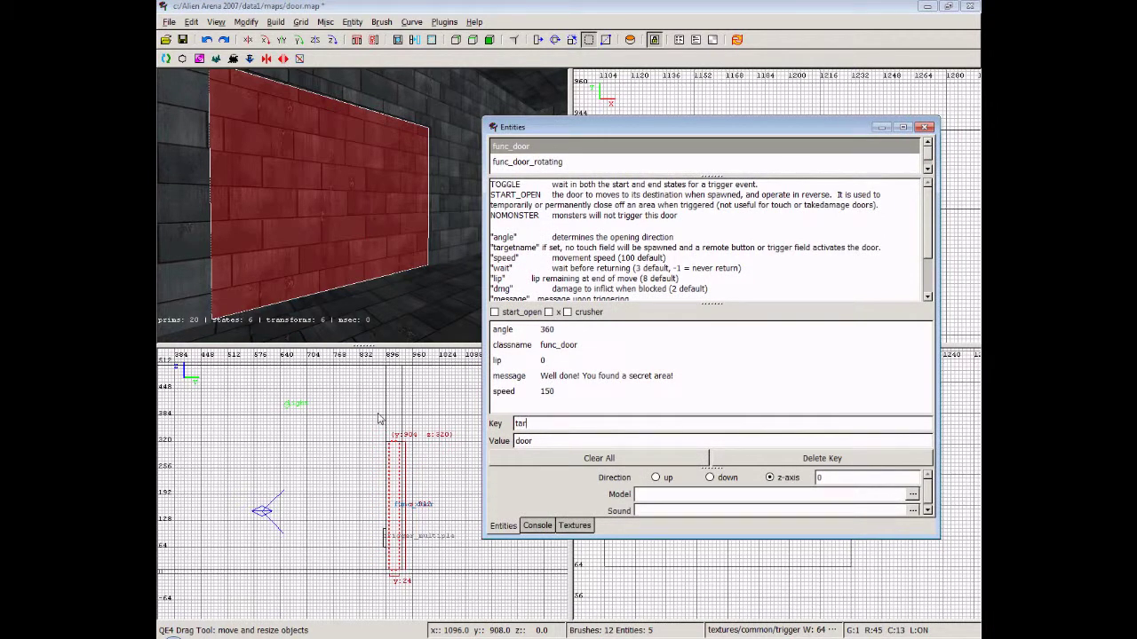
{"action": "type", "text": "getname"}
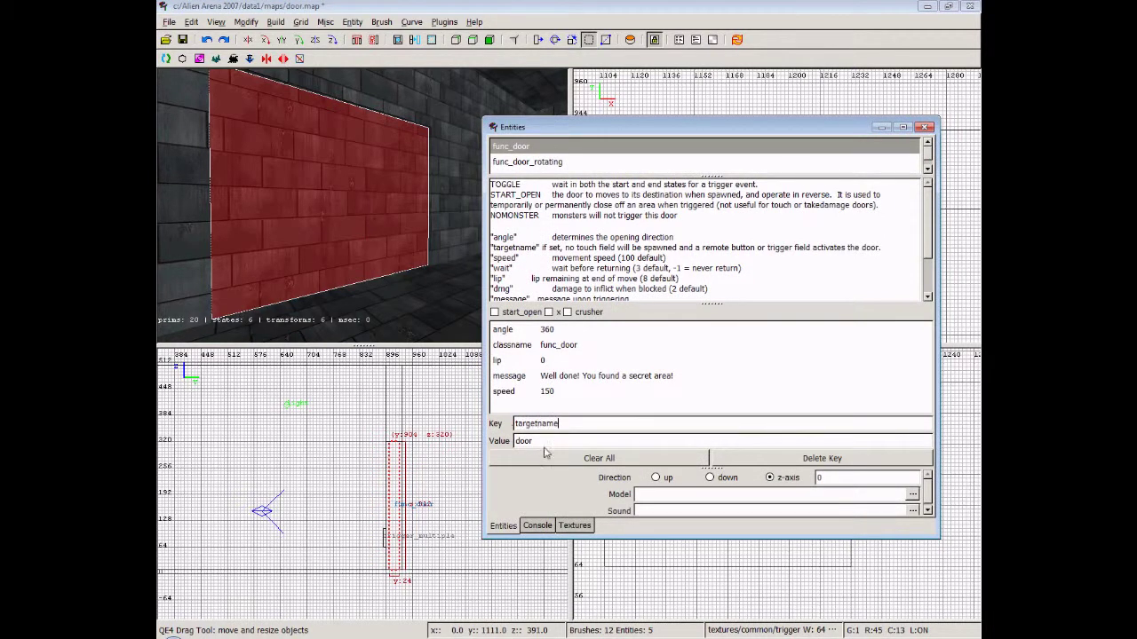
{"action": "left_click", "coordinate": [558, 441]}
{"action": "type", "text": "door"}
{"action": "key", "text": "Return"}
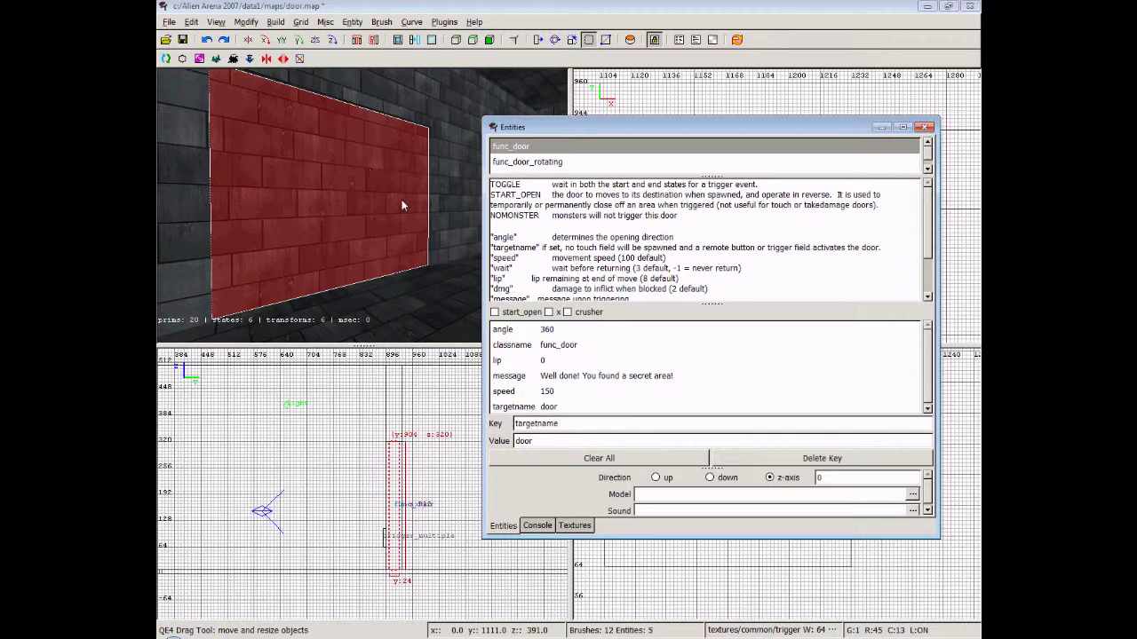
{"action": "left_click", "coordinate": [924, 128]}
Add a light with intensity 500 high in the room behind the door, at about y 1273 and z 416.
{"action": "right_click", "coordinate": [457, 223]}
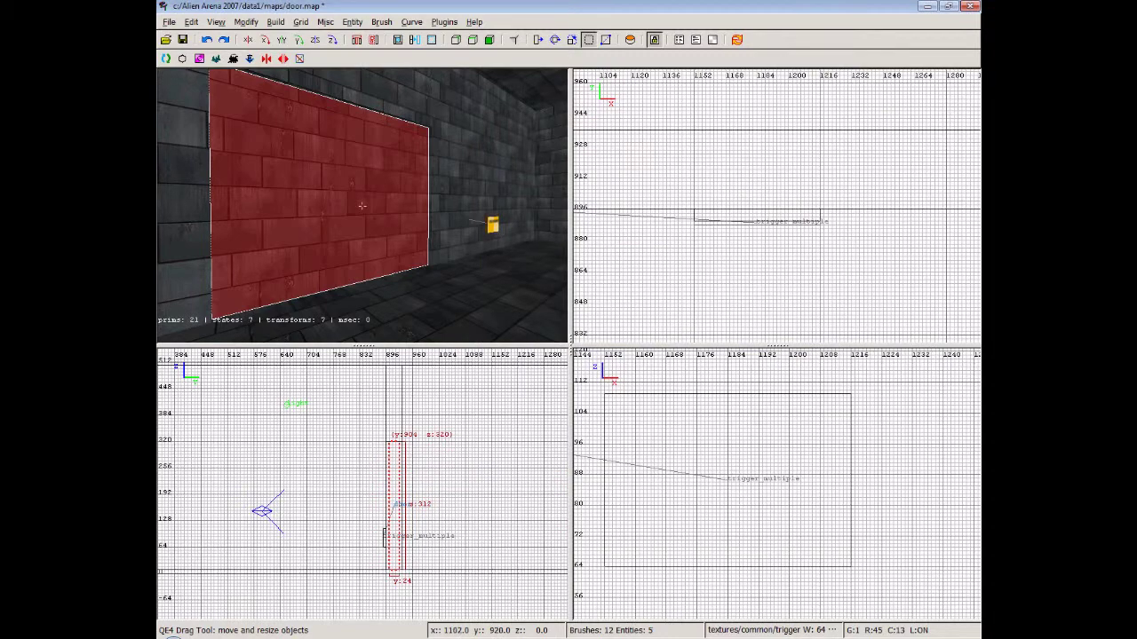
{"action": "key", "text": "Up"}
{"action": "key", "text": "Up"}
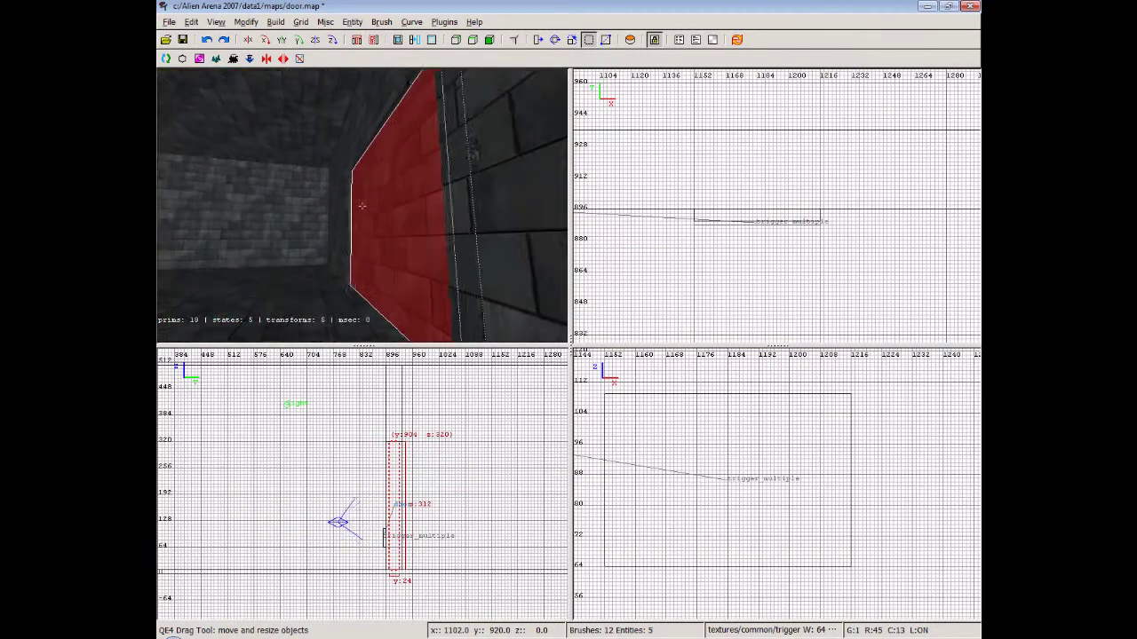
{"action": "key", "text": "Escape"}
{"action": "right_click_drag", "start_coordinate": [362, 206], "coordinate": [361, 206]}
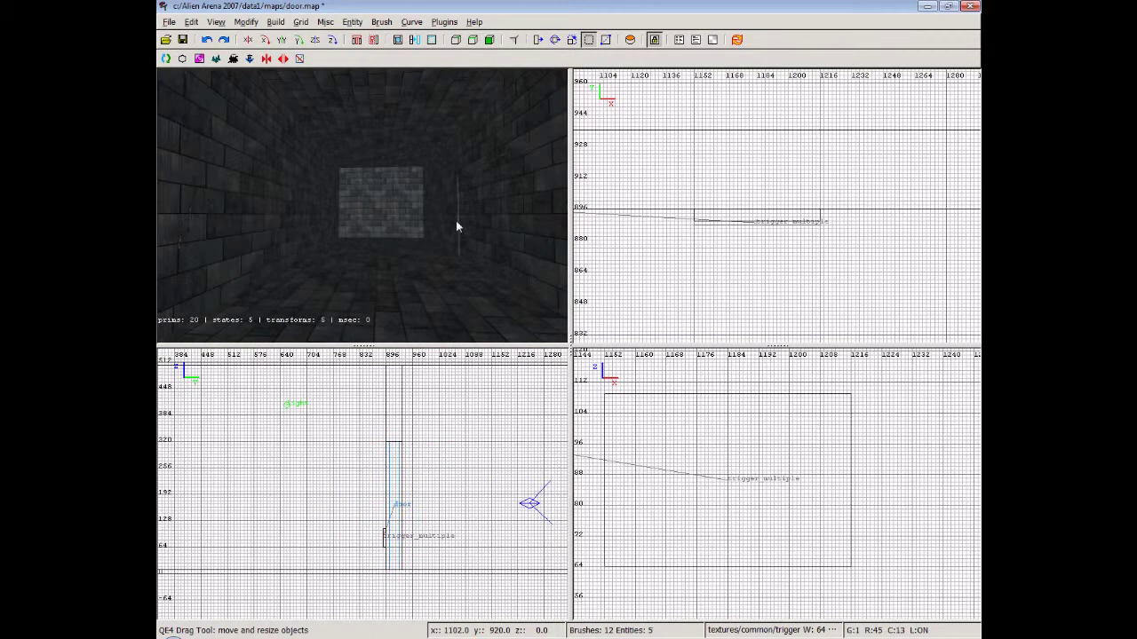
{"action": "scroll", "coordinate": [456, 448], "scroll_direction": "down", "scroll_amount": 2}
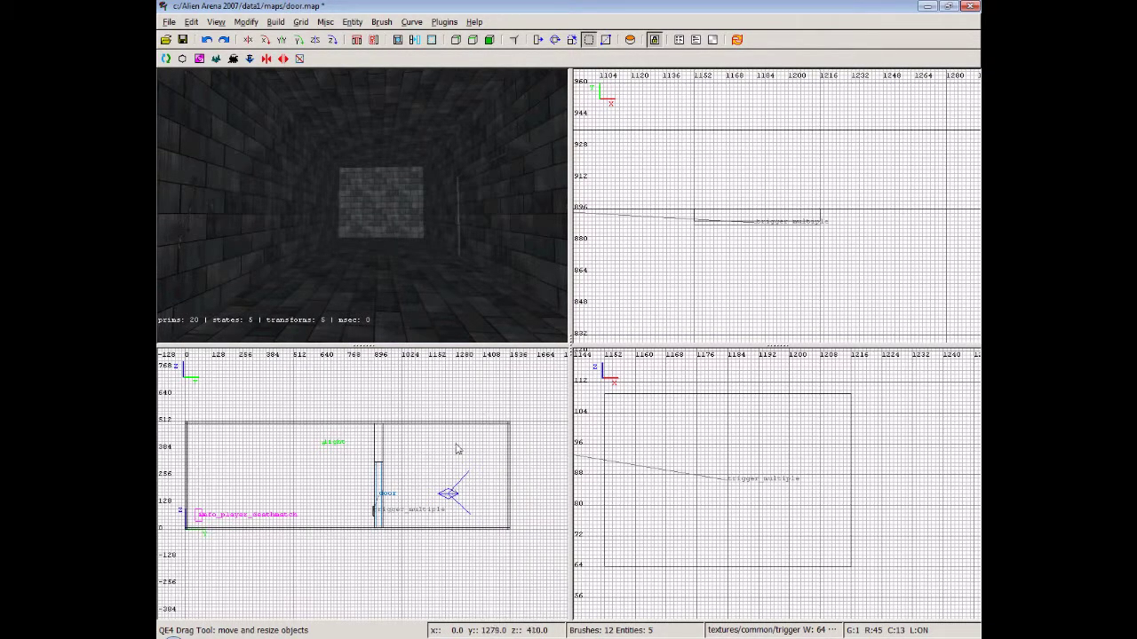
{"action": "right_click", "coordinate": [456, 448]}
{"action": "left_click", "coordinate": [485, 506]}
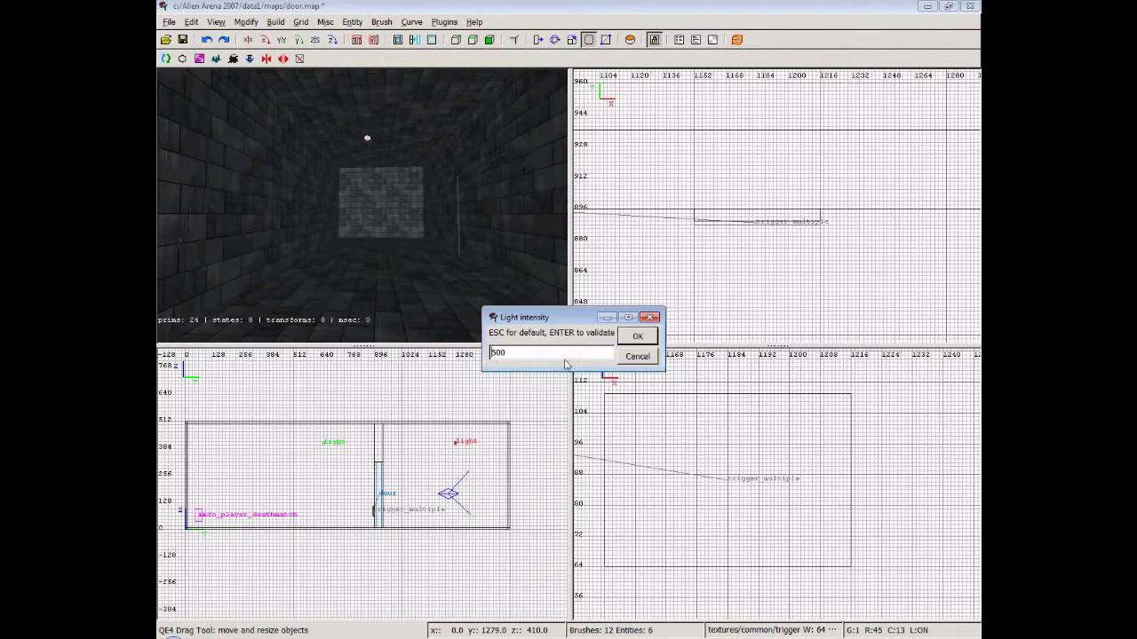
{"action": "left_click", "coordinate": [638, 336]}
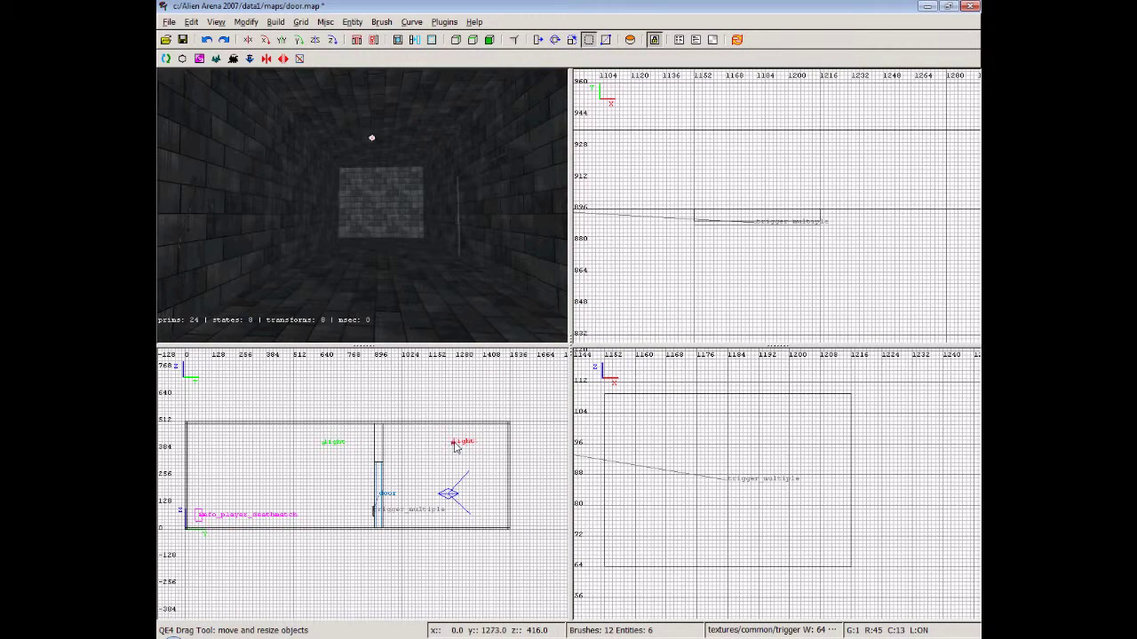
{"action": "left_click_drag", "start_coordinate": [454, 445], "coordinate": [453, 446]}
{"action": "key", "text": "Escape"}
Save the map, switch to the command prompt and run the build command for the door map.
{"action": "key", "text": "alt+f"}
{"action": "key", "text": "s"}
{"action": "key", "text": "alt+Tab"}
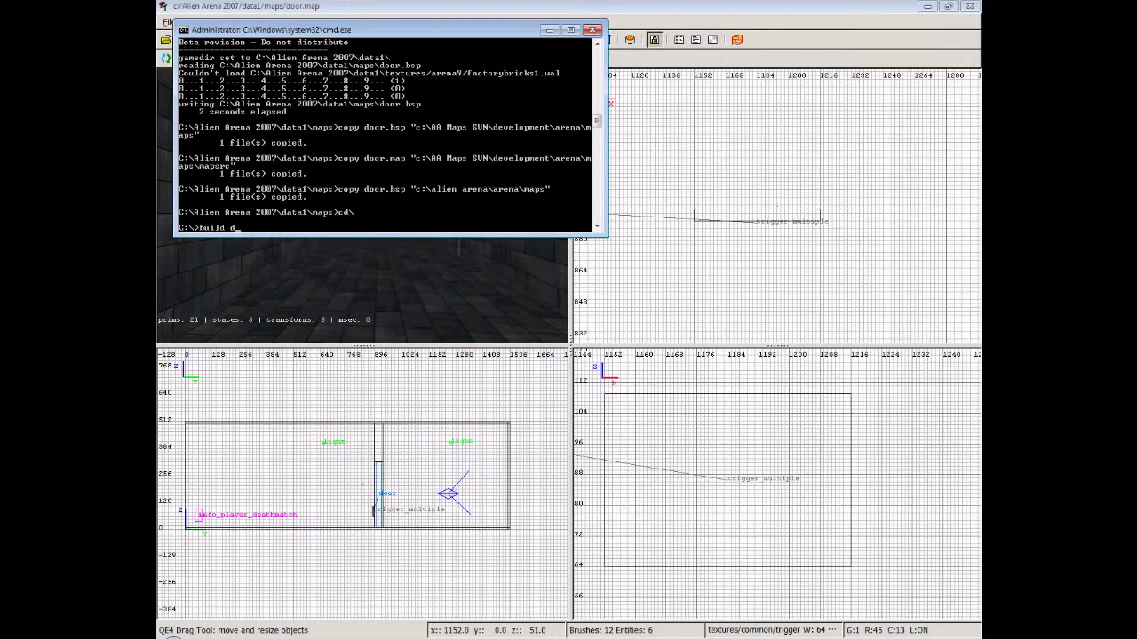
{"action": "key", "text": "Return"}
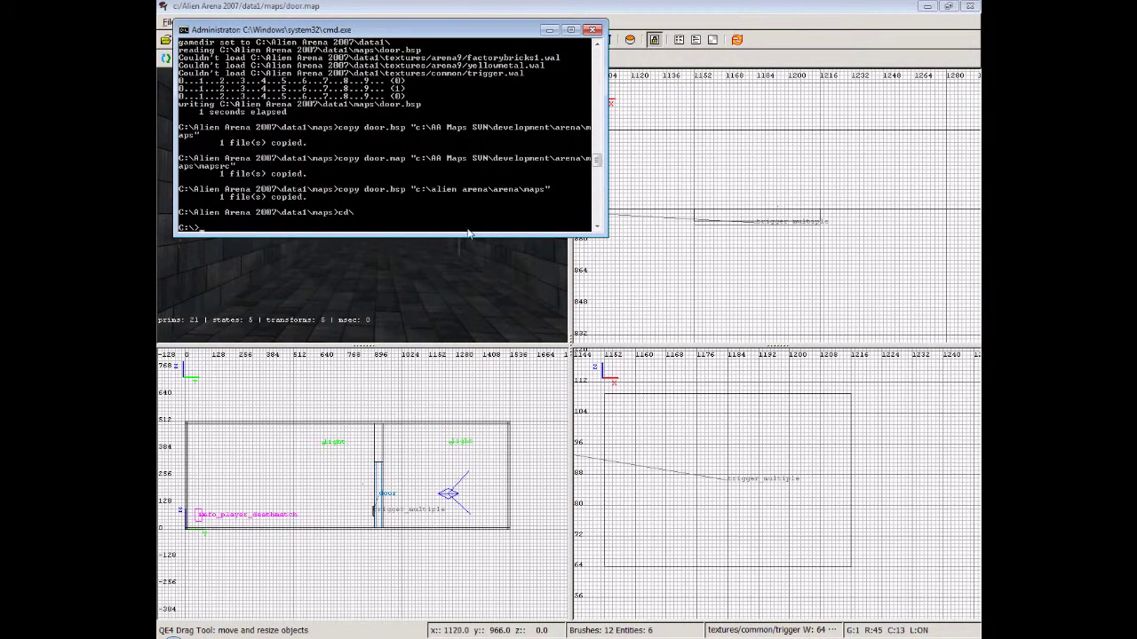
{"action": "right_click", "coordinate": [457, 260]}
{"action": "right_click", "coordinate": [454, 248]}
{"action": "right_click", "coordinate": [455, 248]}
{"action": "key", "text": "Up"}
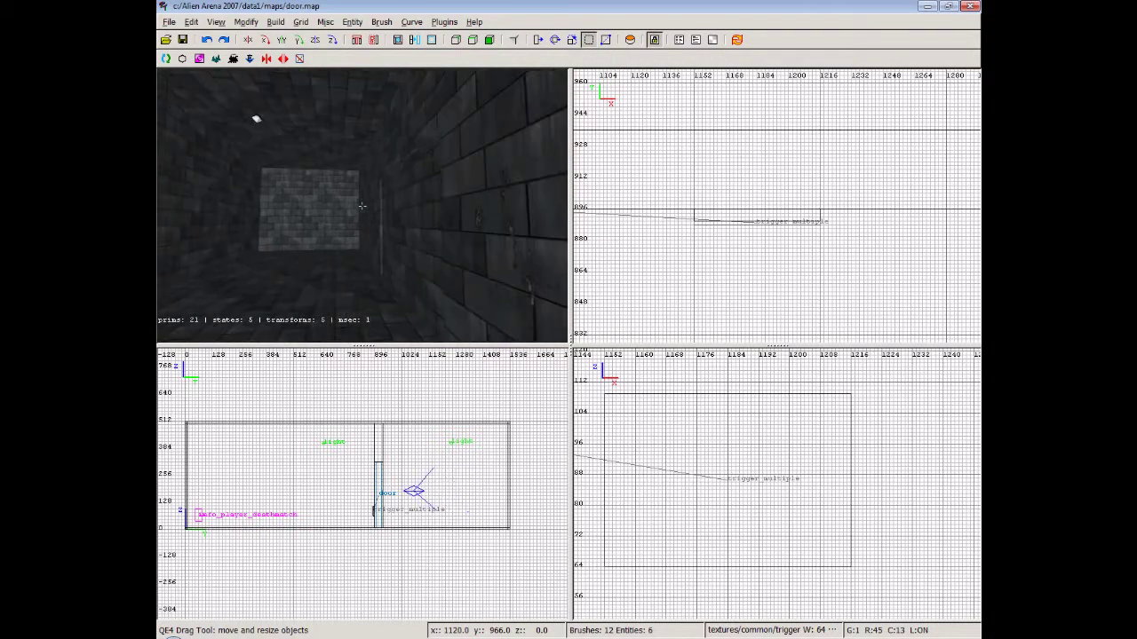
{"action": "key", "text": "Up"}
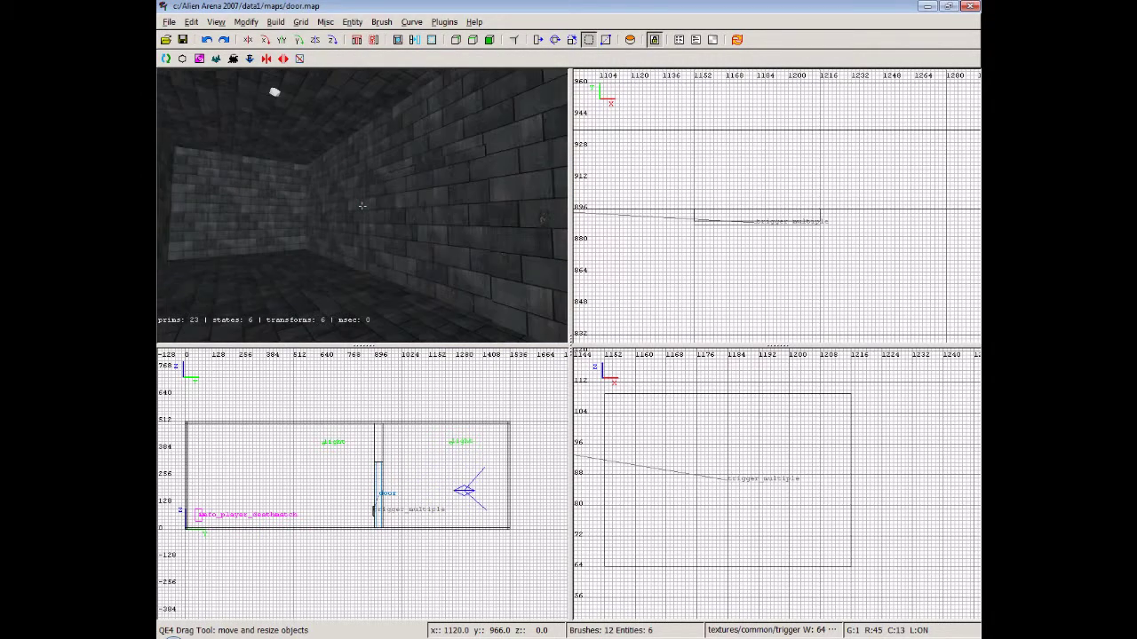
{"action": "key", "text": "Down"}
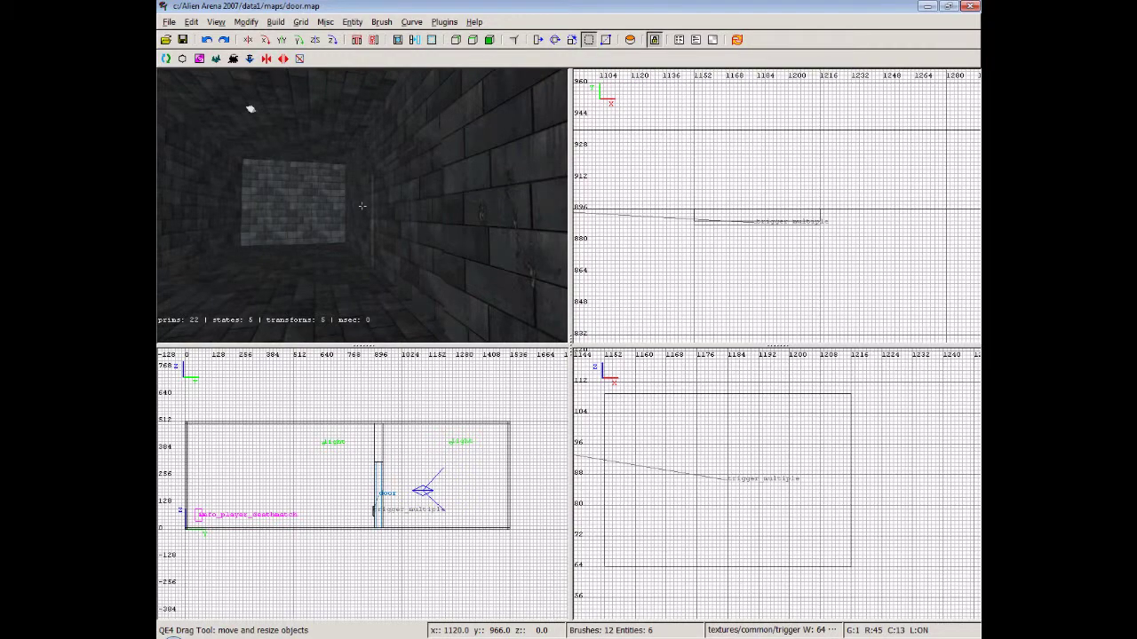
{"action": "key", "text": "Up"}
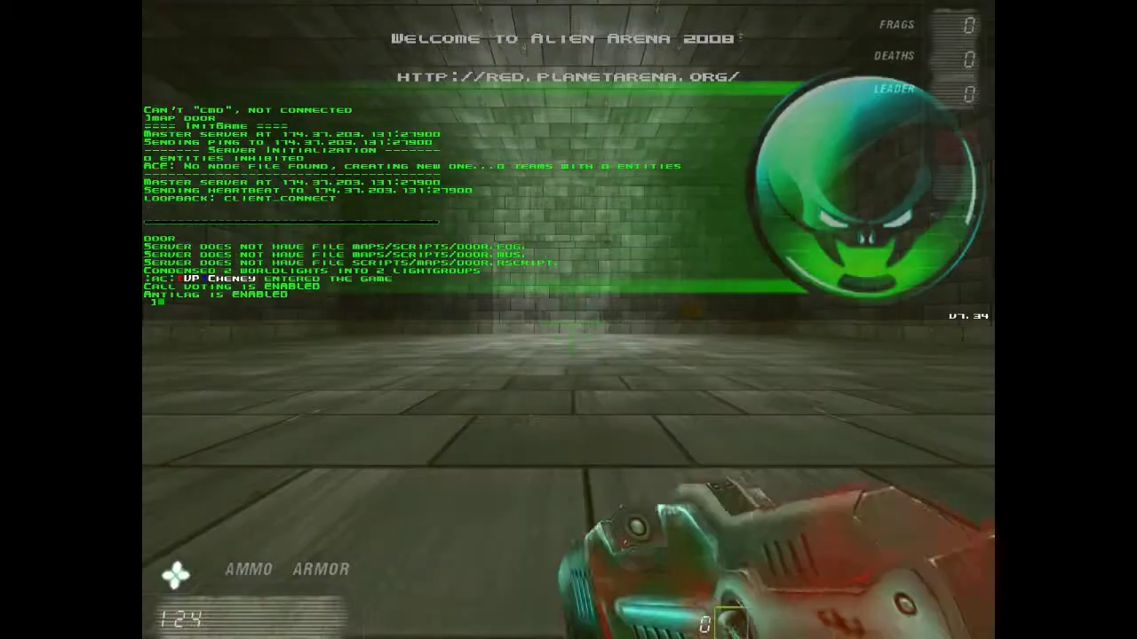
Playtest the door map in Alien Arena: walk up to the yellow wall button and watch the door from its edge.
{"action": "key", "text": "w"}
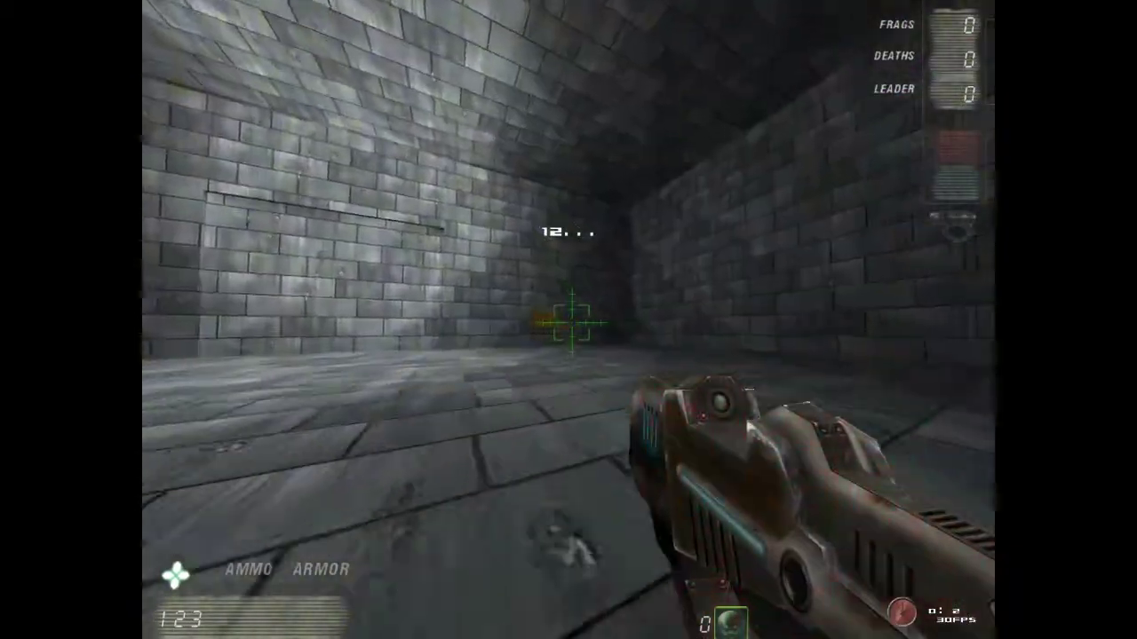
{"action": "key", "text": "w"}
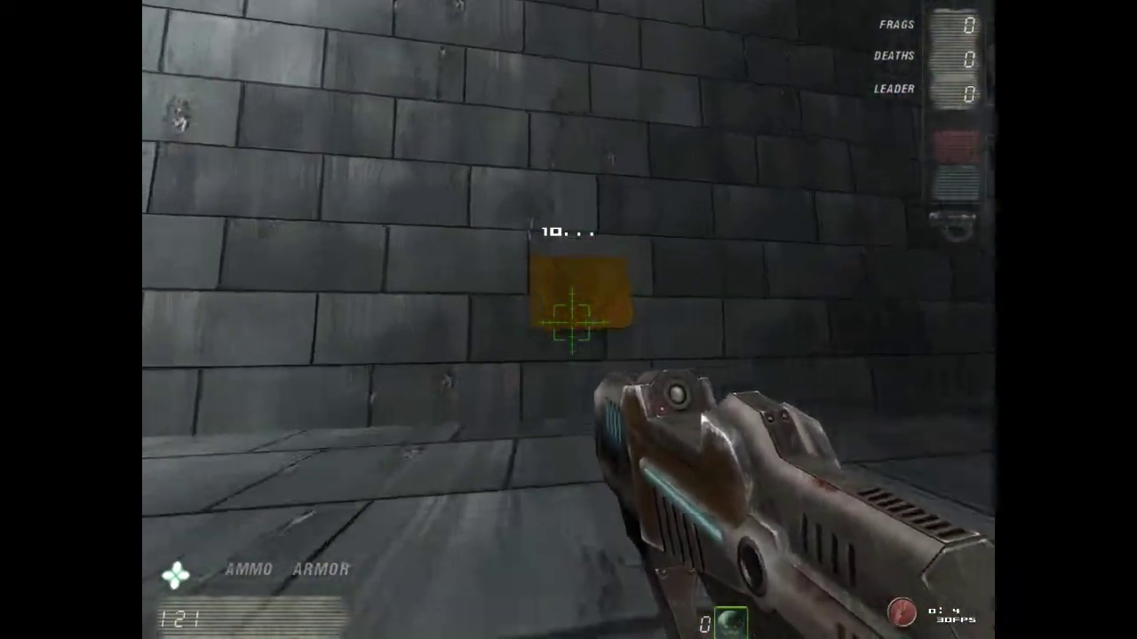
{"action": "key", "text": "s"}
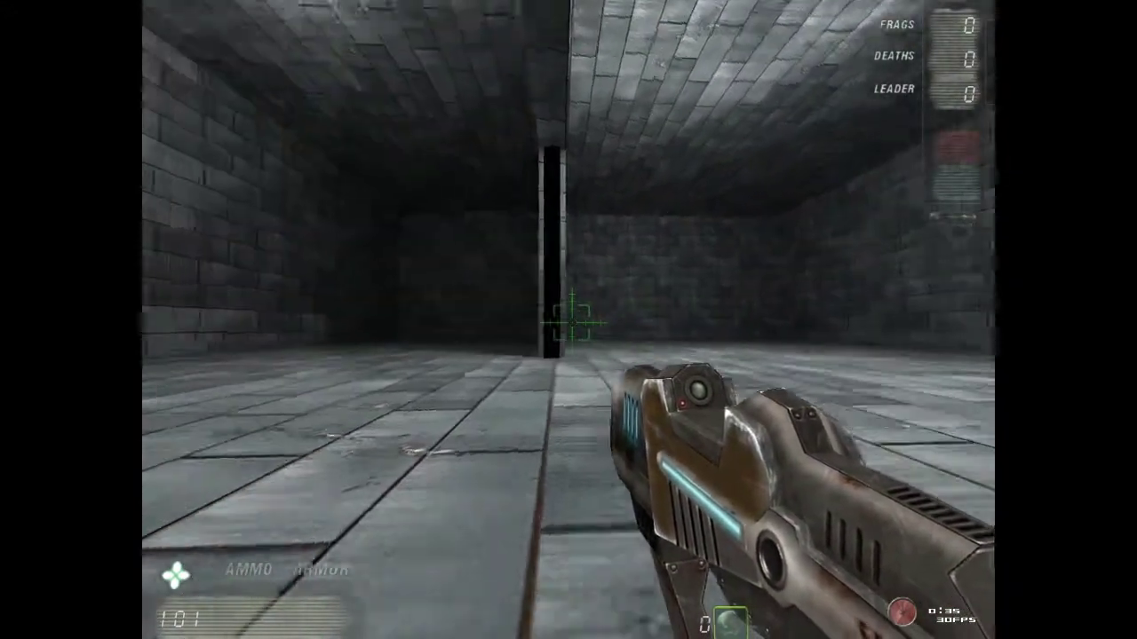
{"action": "key", "text": "s"}
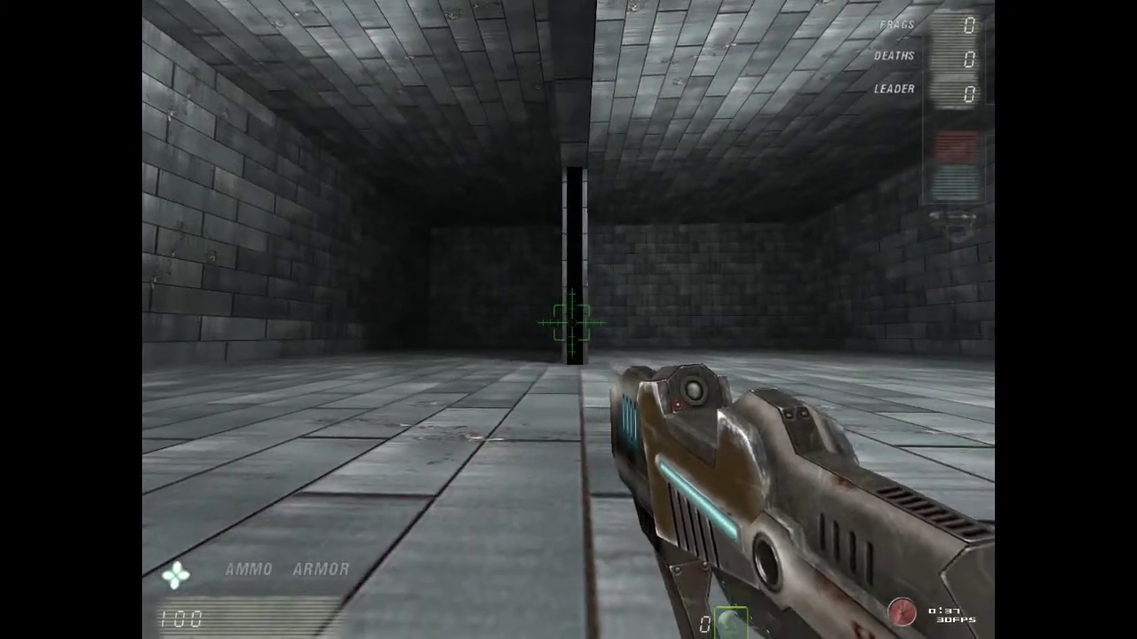
{"action": "key", "text": "w"}
{"action": "key", "text": "s"}
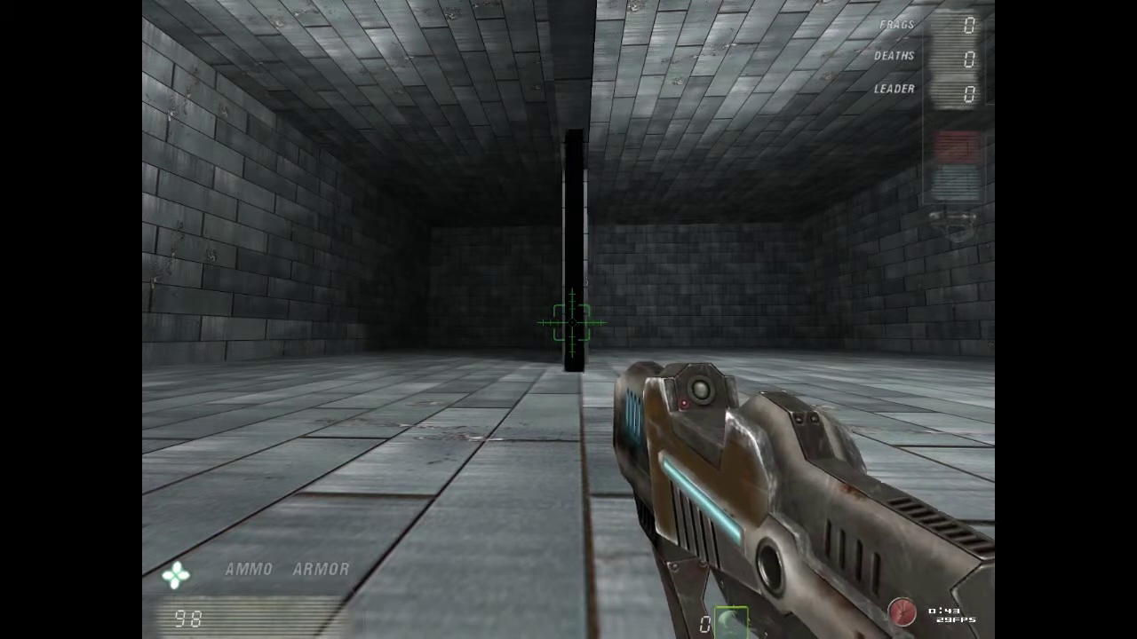
{"action": "key", "text": "w"}
{"action": "key", "text": "s"}
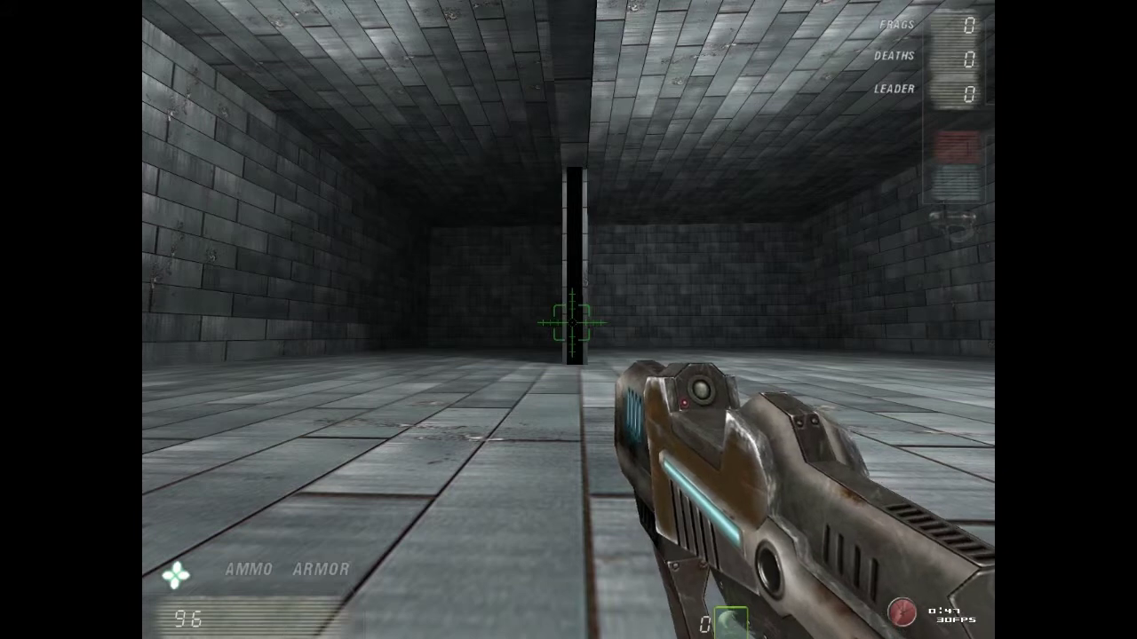
Examine the face of the door and the surrounding wall from several positions in the game.
{"action": "key", "text": "w"}
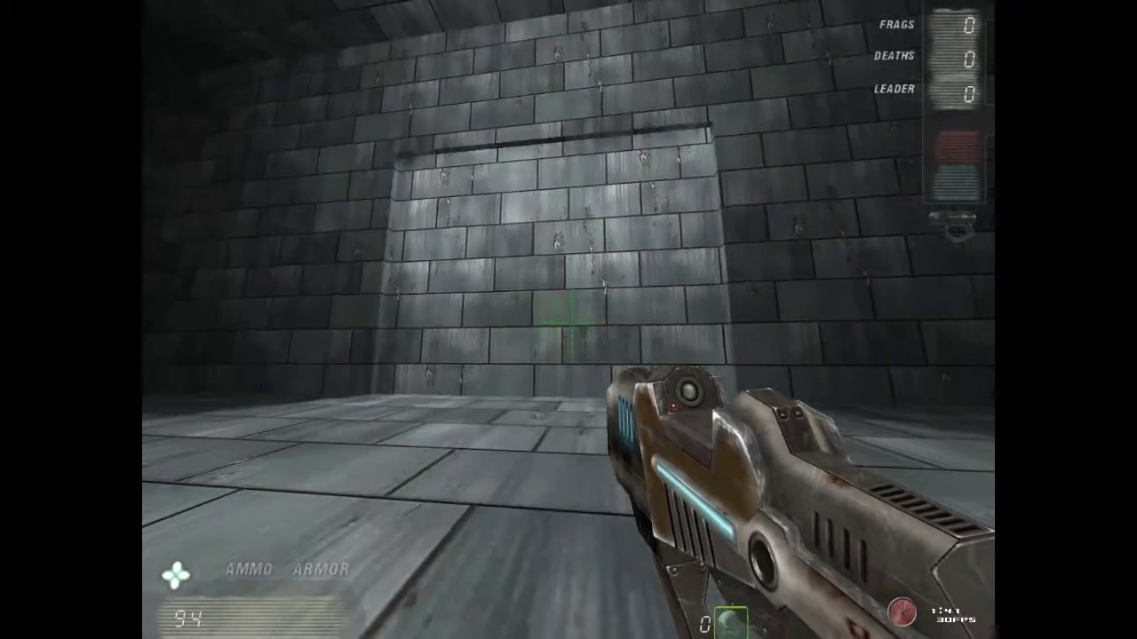
{"action": "key", "text": "s"}
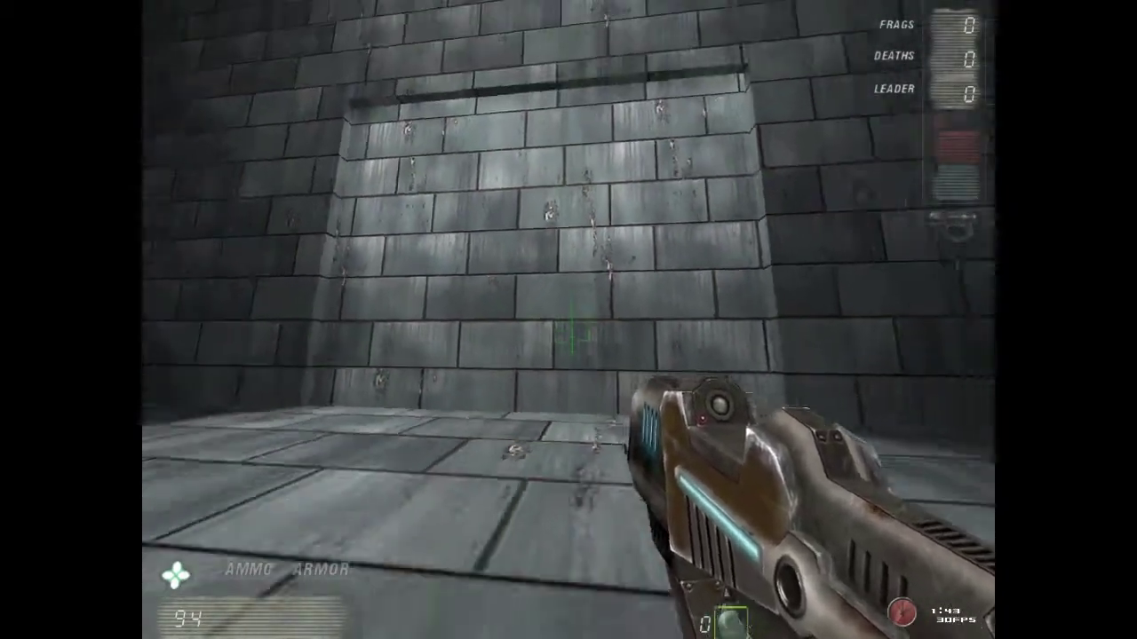
{"action": "key", "text": "w"}
{"action": "key", "text": "s"}
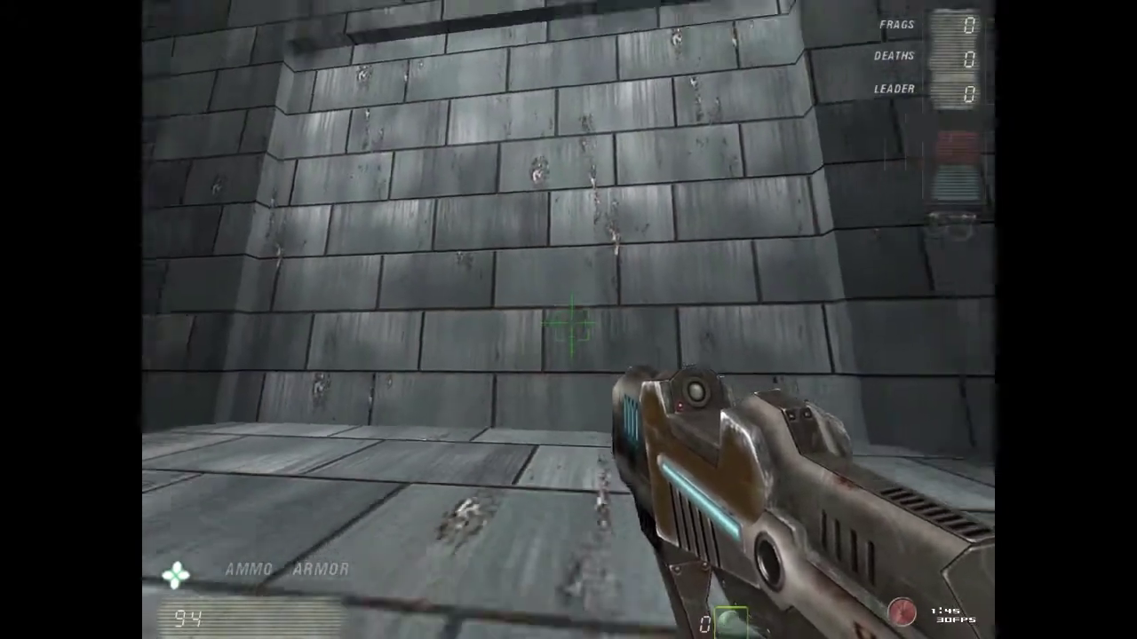
{"action": "key", "text": "d"}
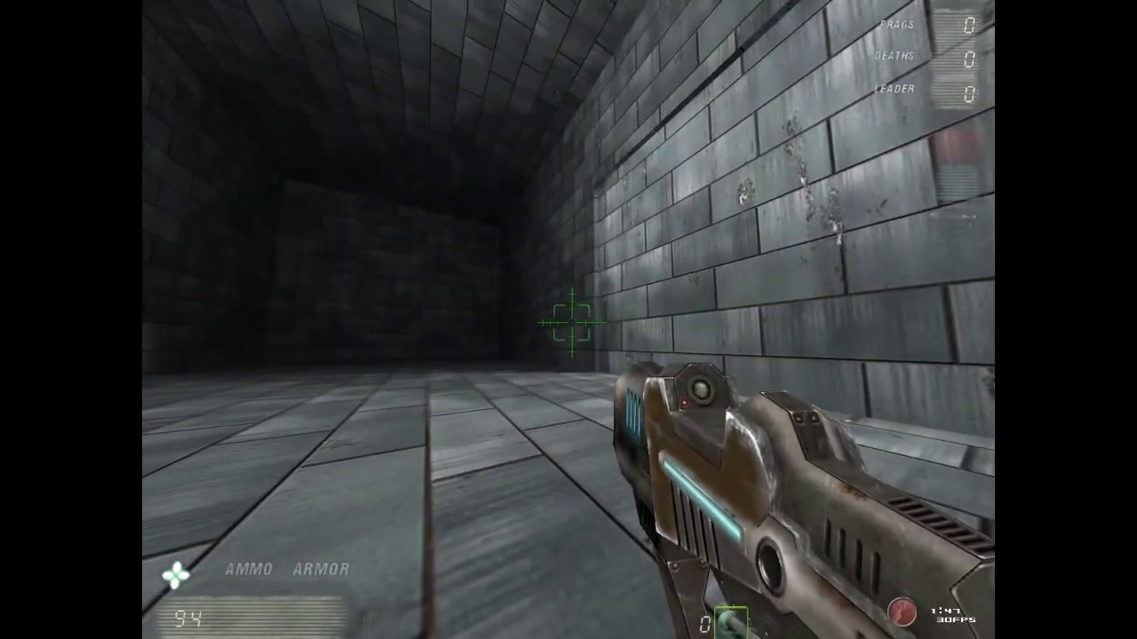
{"action": "key", "text": "s"}
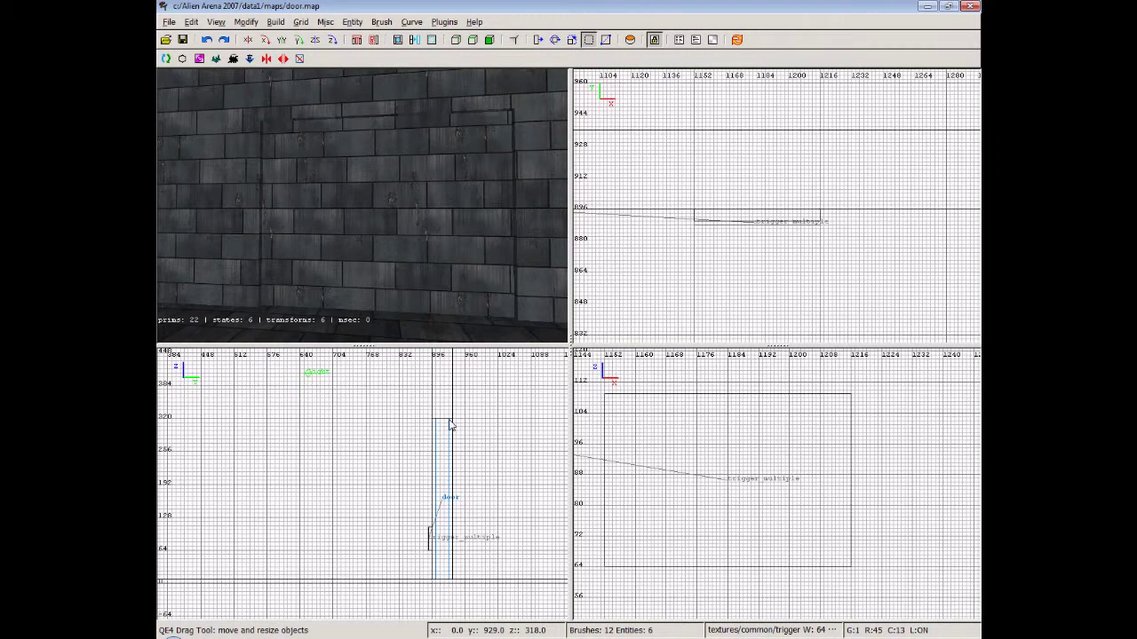
Inspect the trigger button, its link to the door and the door's wall in the map editor's 3D view.
{"action": "right_click", "coordinate": [365, 271]}
{"action": "key", "text": "Up"}
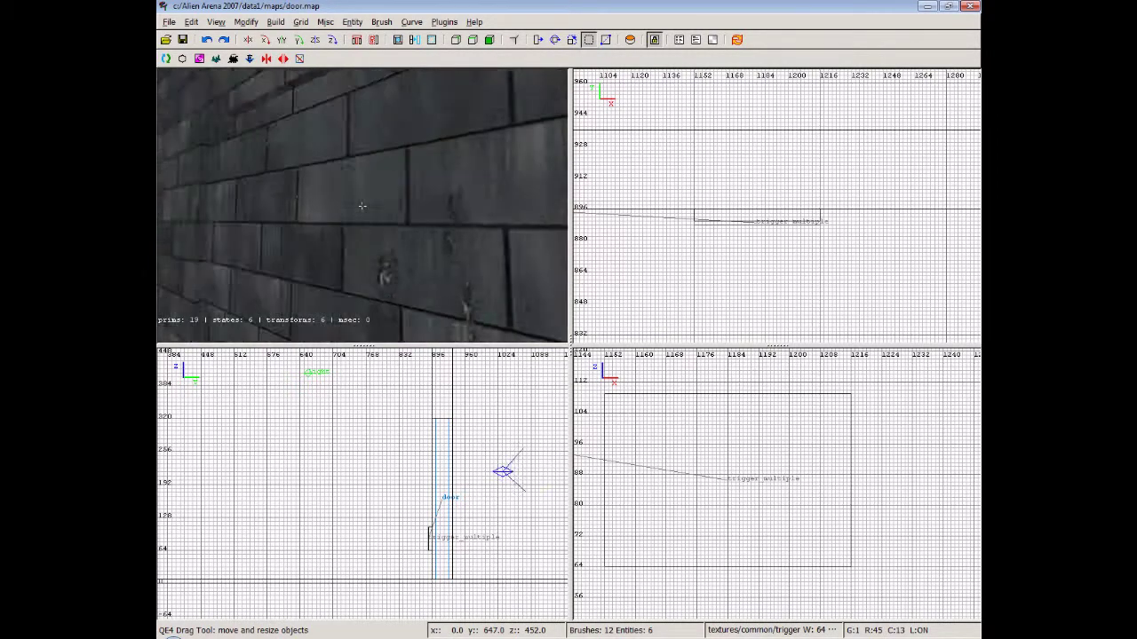
{"action": "key", "text": "Down"}
{"action": "key", "text": "Up"}
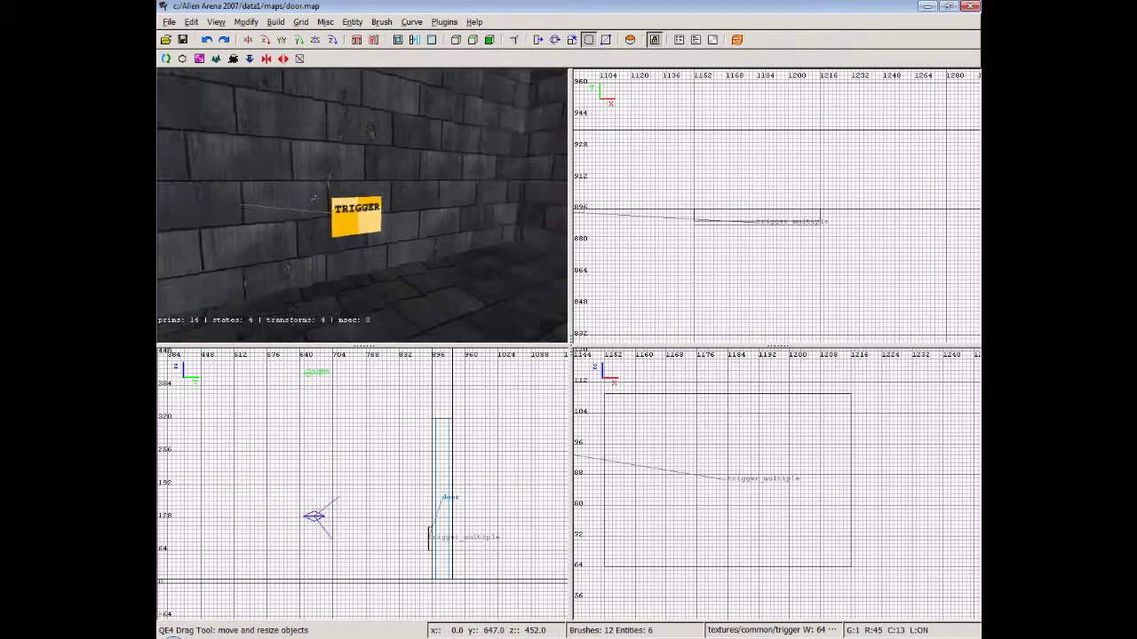
{"action": "key", "text": "Up"}
{"action": "key", "text": "Down"}
{"action": "key", "text": "Down"}
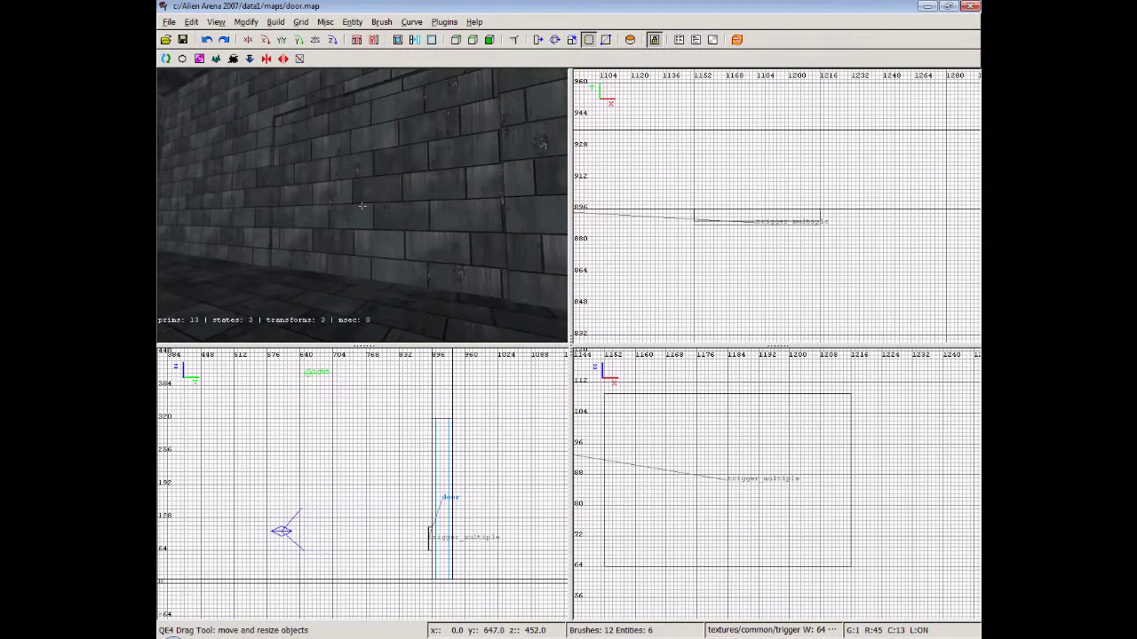
{"action": "key", "text": "Up"}
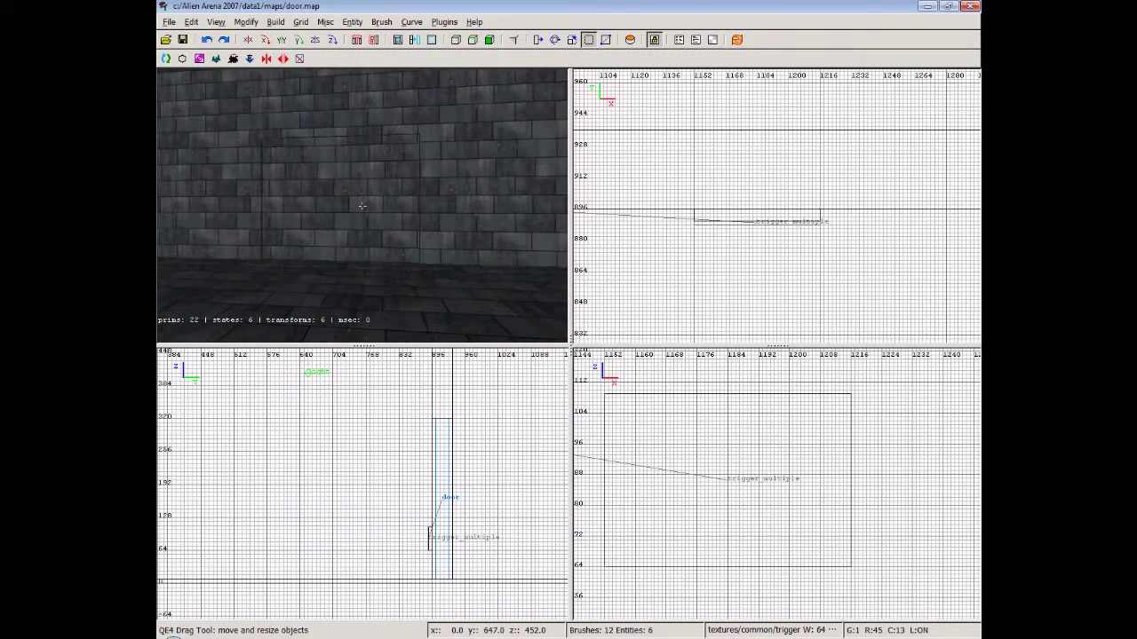
{"action": "key", "text": "Left"}
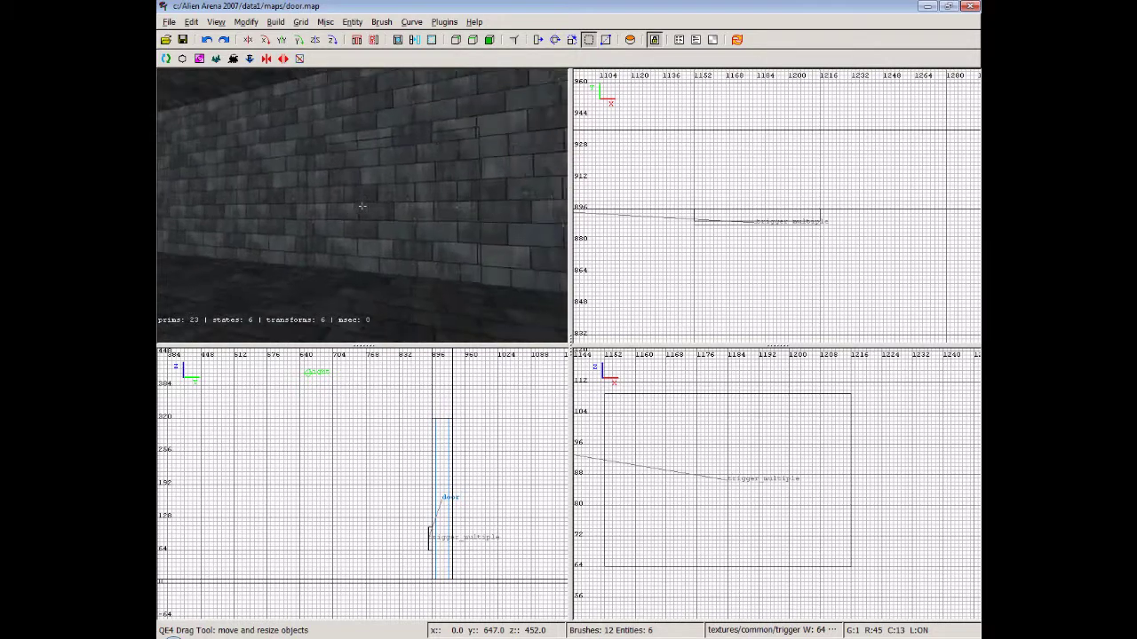
Draw a thin trigger-textured brush about 308 units tall along the back face of the door and adjust its depth.
{"action": "key", "text": "Right"}
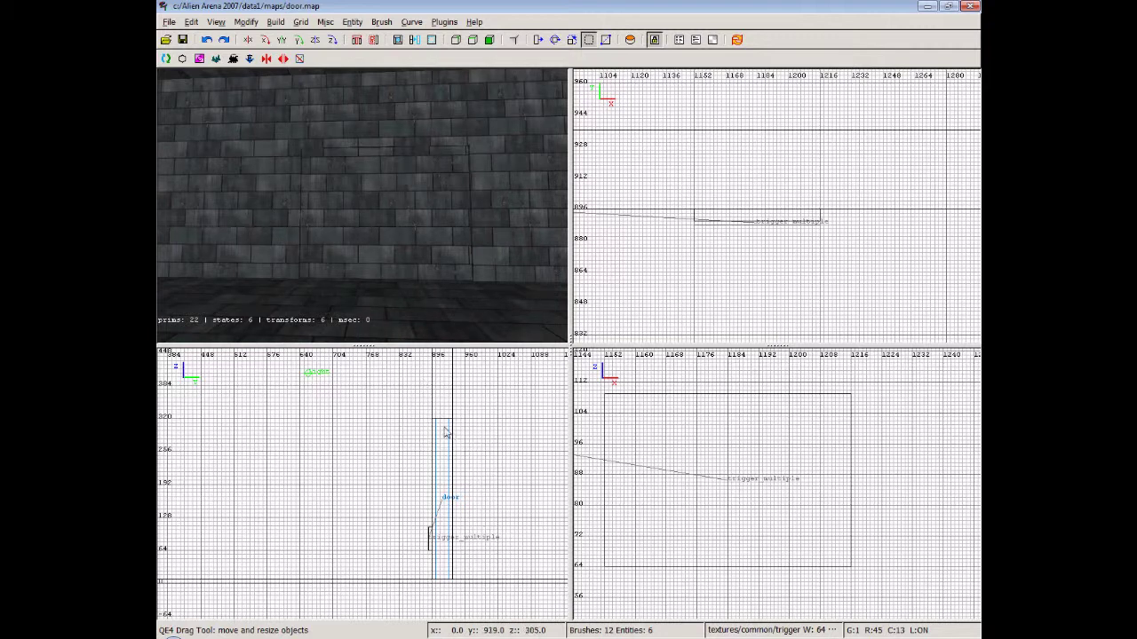
{"action": "left_click_drag", "start_coordinate": [447, 420], "coordinate": [450, 576]}
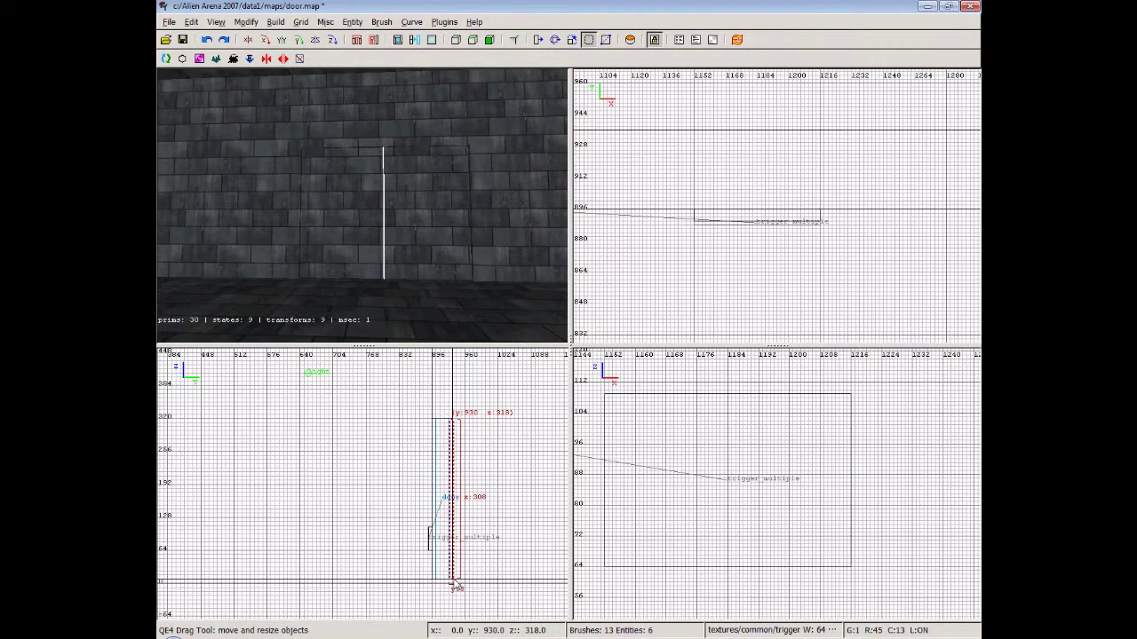
{"action": "scroll", "coordinate": [454, 567], "scroll_direction": "up", "scroll_amount": 3}
{"action": "scroll", "coordinate": [454, 567], "scroll_direction": "up", "scroll_amount": 1}
{"action": "right_click_drag", "start_coordinate": [454, 566], "coordinate": [331, 576]}
{"action": "left_click_drag", "start_coordinate": [440, 449], "coordinate": [439, 449]}
{"action": "key", "text": "Escape"}
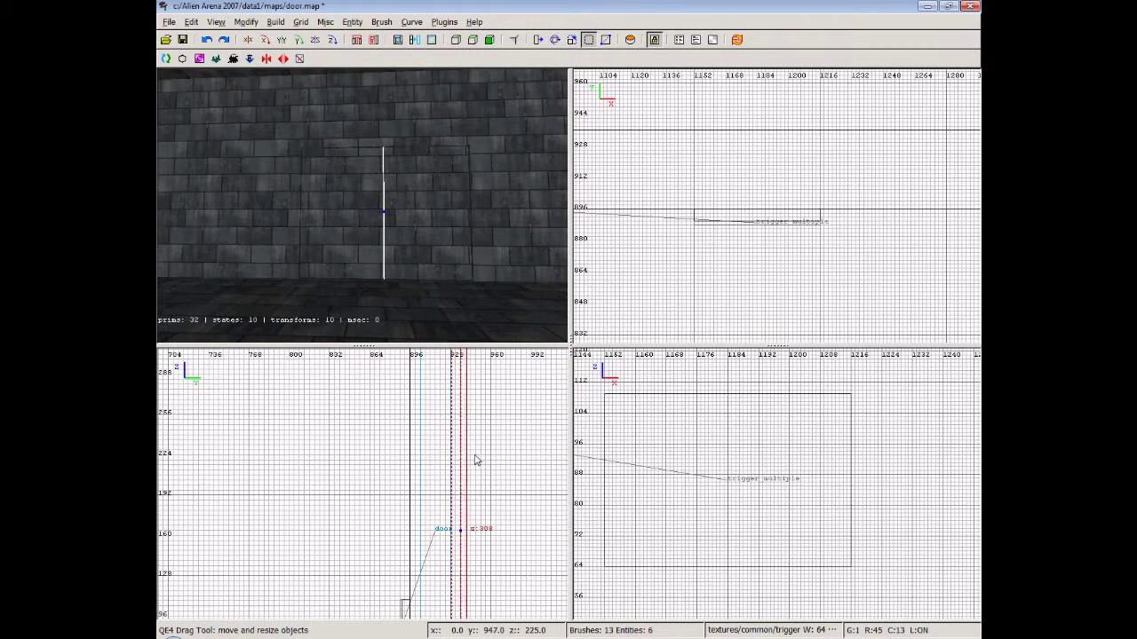
Stretch the thin brush across the full width of the doorway and raise its top edge to z 320.
{"action": "scroll", "coordinate": [777, 222], "scroll_direction": "down", "scroll_amount": 3}
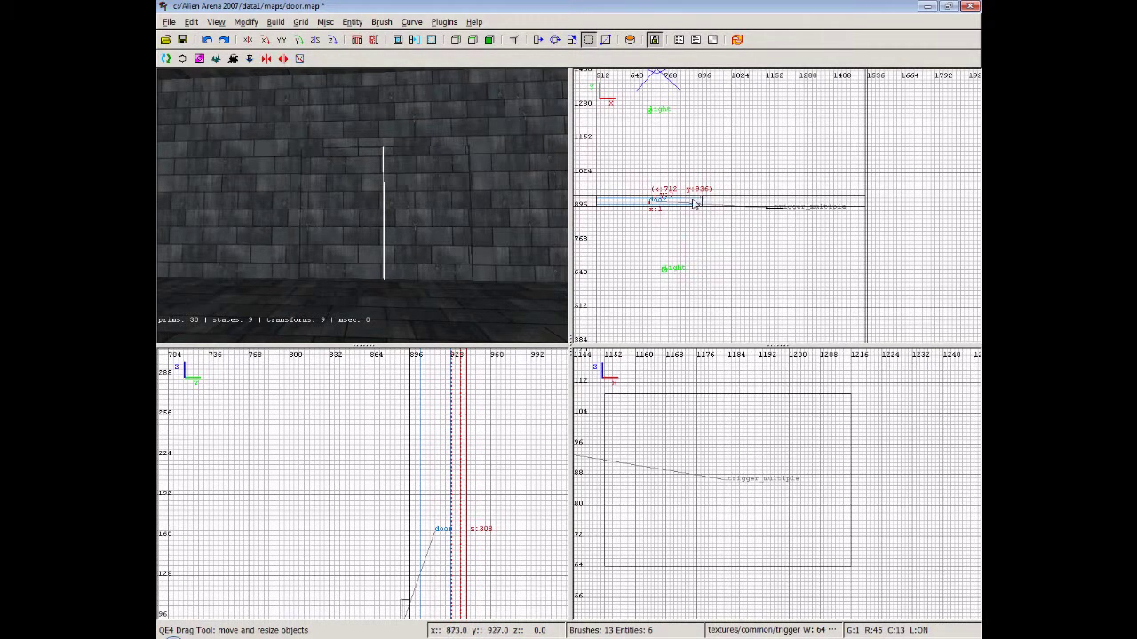
{"action": "scroll", "coordinate": [710, 497], "scroll_direction": "down", "scroll_amount": 6}
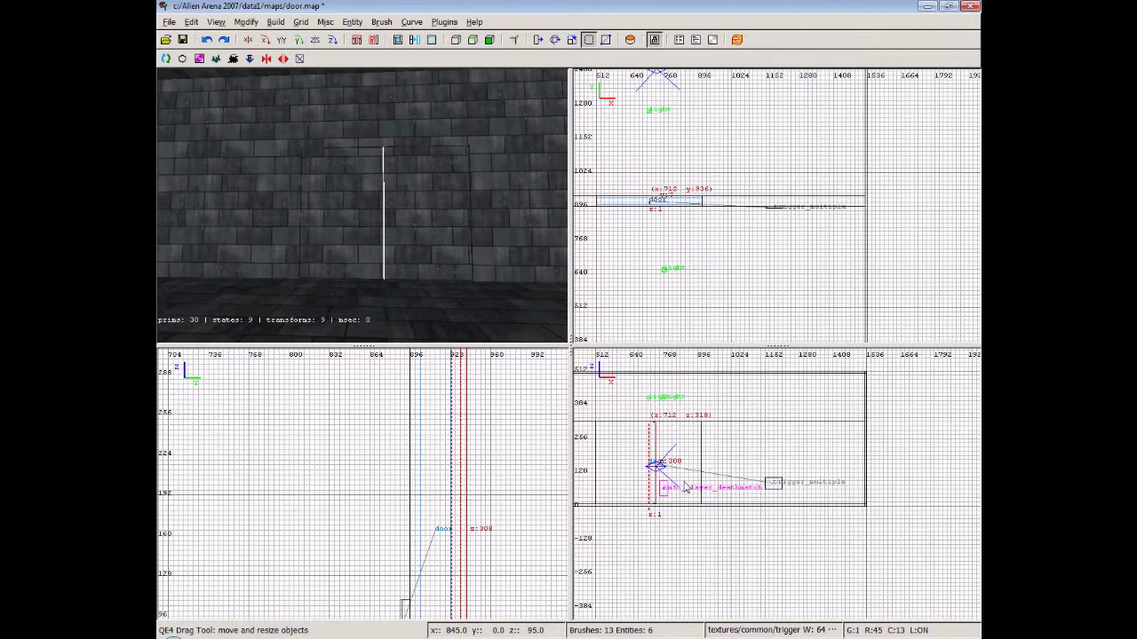
{"action": "left_click_drag", "start_coordinate": [675, 474], "coordinate": [620, 474]}
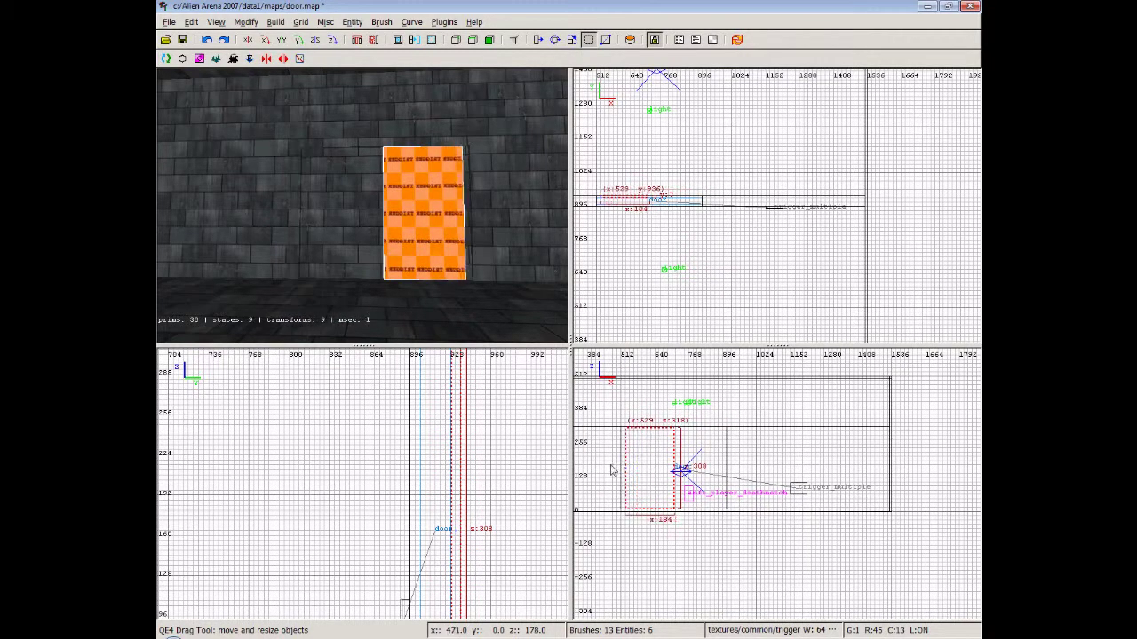
{"action": "right_click_drag", "start_coordinate": [618, 469], "coordinate": [640, 473]}
{"action": "left_click_drag", "start_coordinate": [637, 470], "coordinate": [635, 476]}
{"action": "left_click_drag", "start_coordinate": [708, 475], "coordinate": [767, 470]}
{"action": "left_click_drag", "start_coordinate": [721, 416], "coordinate": [721, 414]}
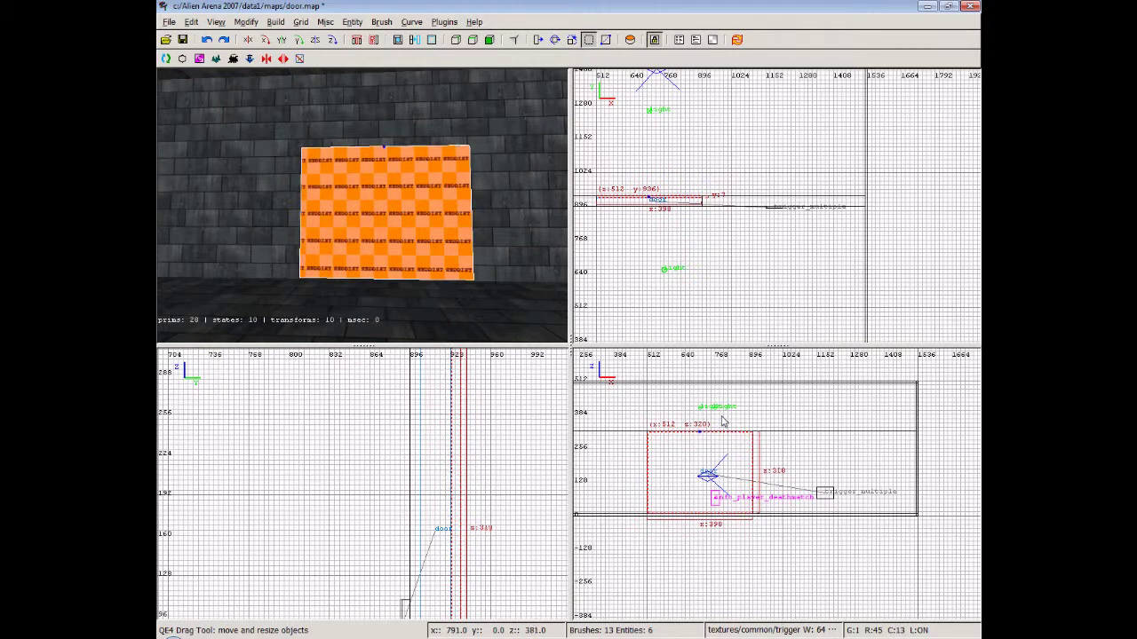
Turn the brush into a trigger_multiple entity and set its target key to door.
{"action": "right_click", "coordinate": [683, 465]}
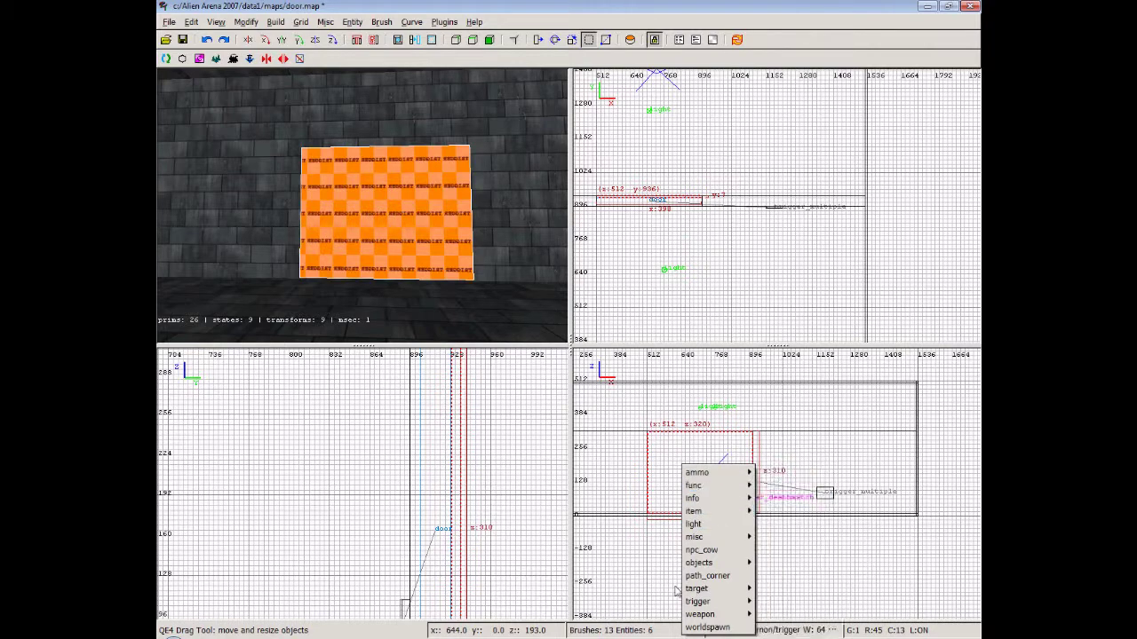
{"action": "mouse_move", "coordinate": [715, 601]}
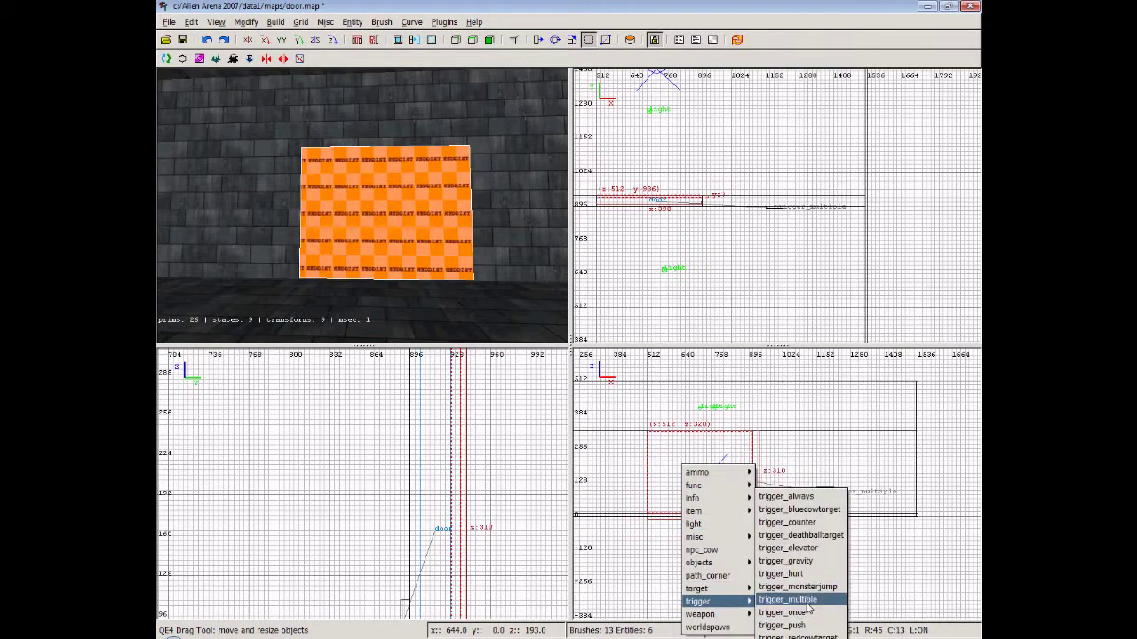
{"action": "left_click", "coordinate": [808, 603]}
{"action": "key", "text": "n"}
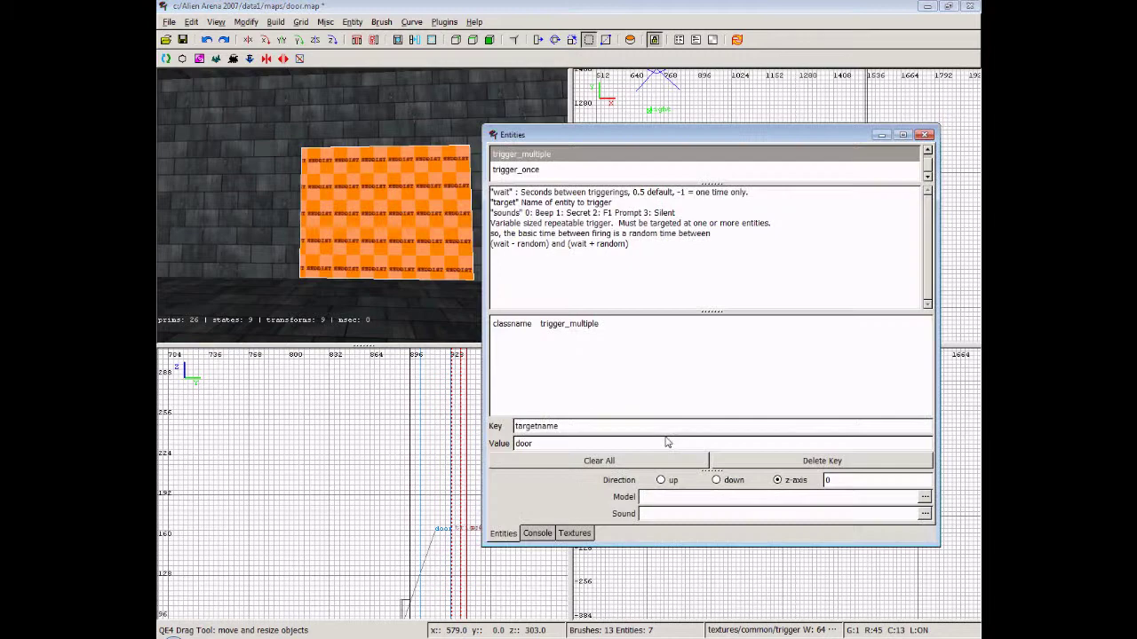
{"action": "left_click_drag", "start_coordinate": [587, 428], "coordinate": [538, 428]}
{"action": "key", "text": "BackSpace"}
{"action": "left_click", "coordinate": [549, 444]}
{"action": "key", "text": "Return"}
{"action": "left_click", "coordinate": [924, 135]}
{"action": "key", "text": "Escape"}
Save the map, switch to the command prompt and run build door.
{"action": "key", "text": "ctrl+s"}
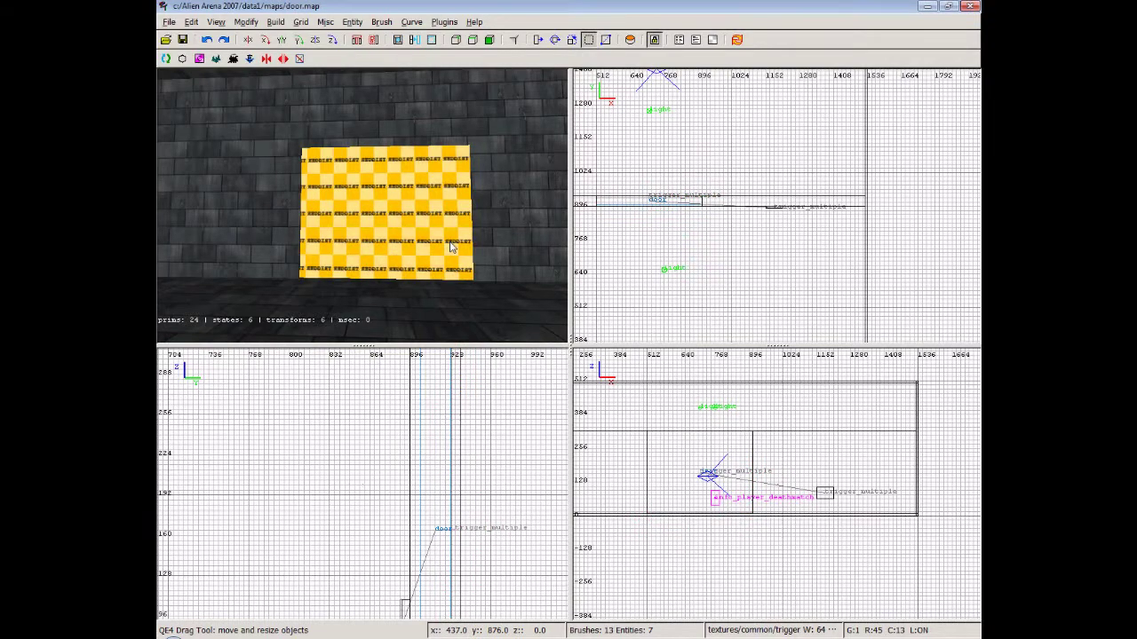
{"action": "key", "text": "alt+Tab"}
{"action": "type", "text": "b"}
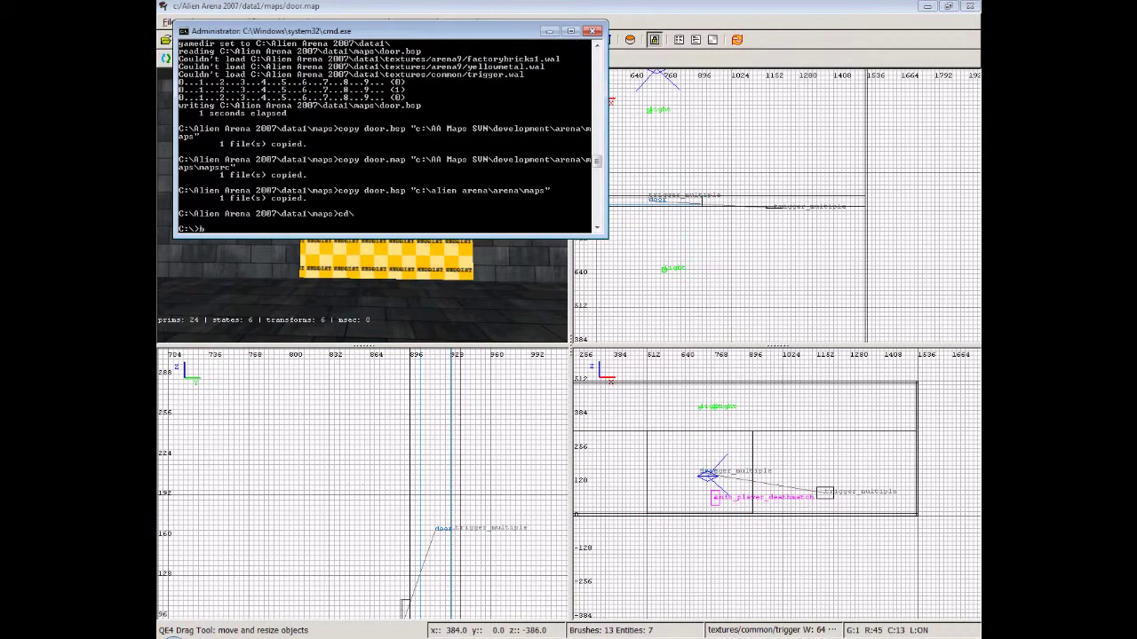
{"action": "type", "text": "uild door"}
{"action": "key", "text": "Return"}
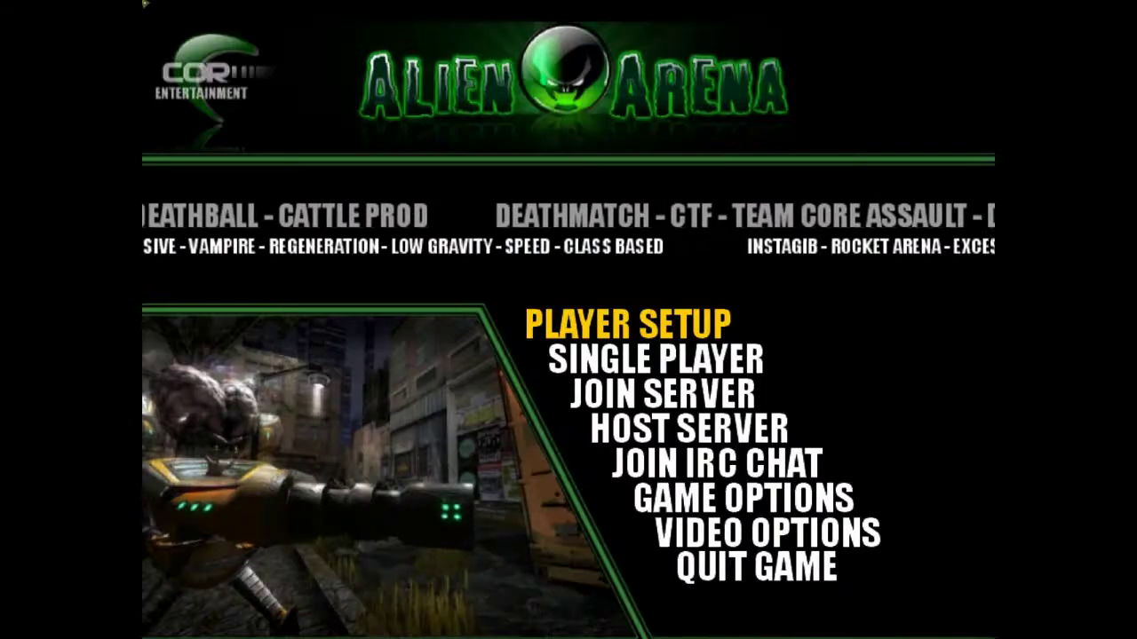
Load the rebuilt door map from the Alien Arena console with the map door command.
{"action": "key", "text": "grave"}
{"action": "type", "text": "door"}
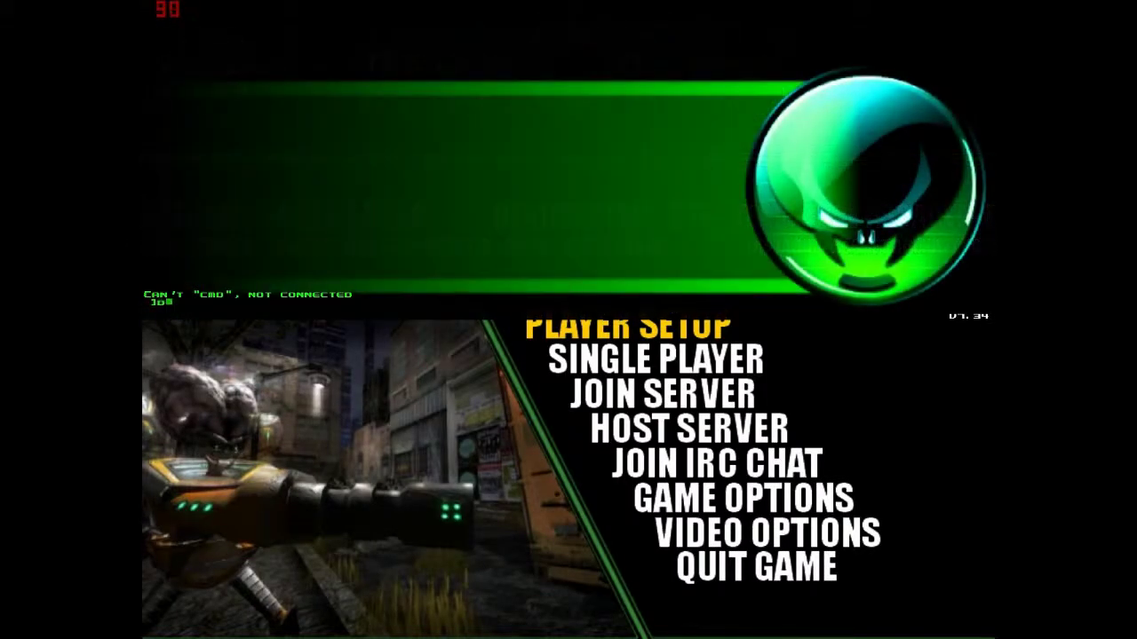
{"action": "type", "text": " map"}
{"action": "key", "text": "Return"}
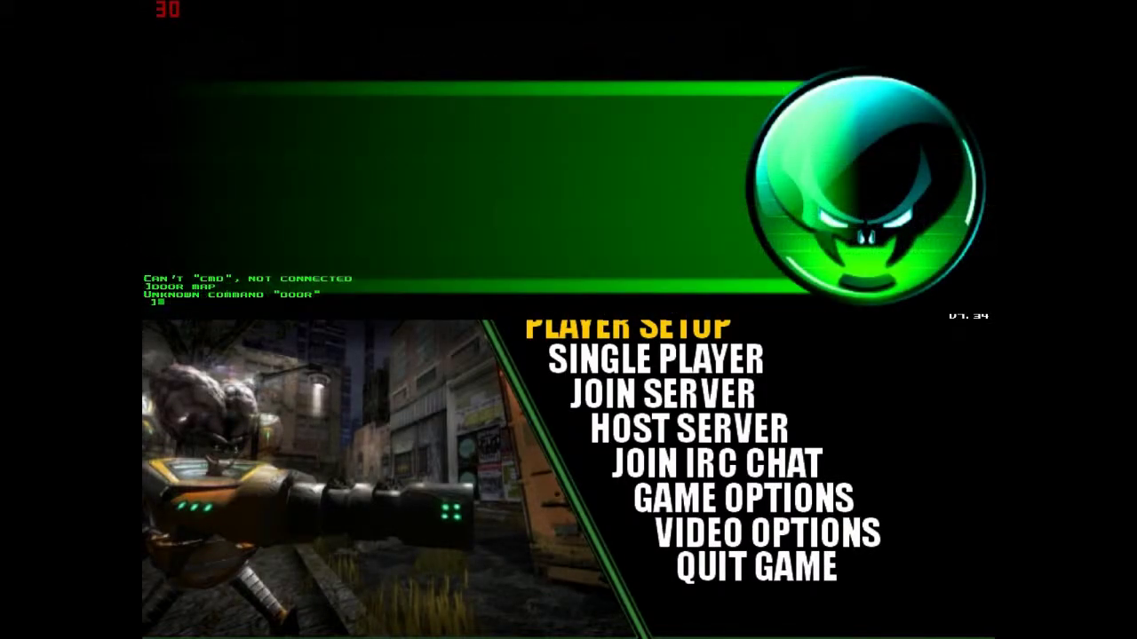
{"action": "type", "text": "map doo"}
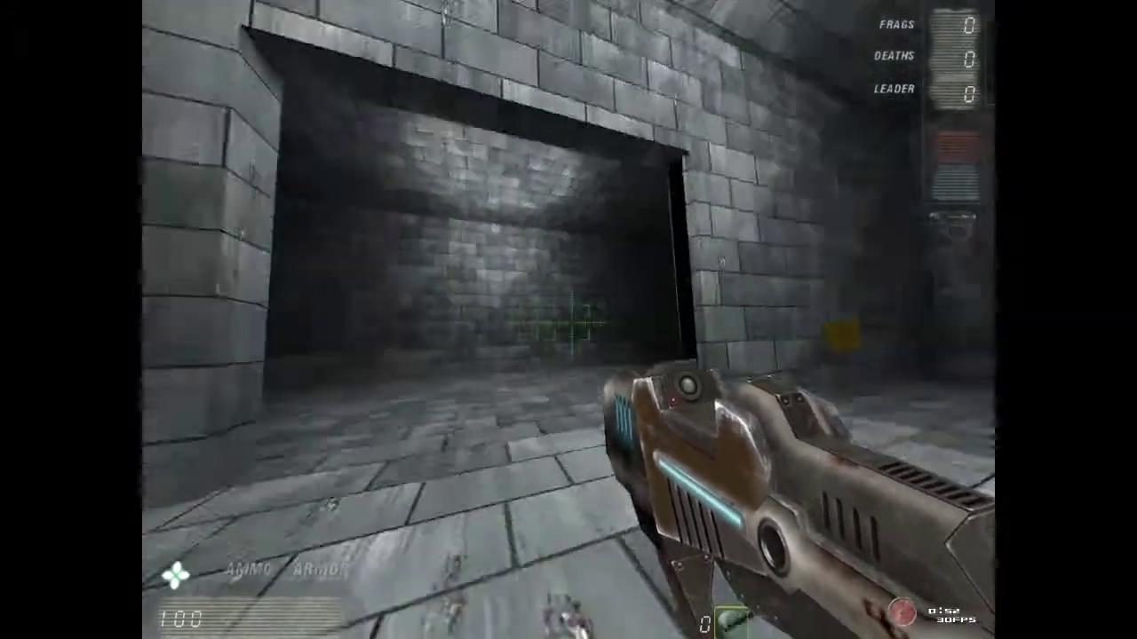
Playtest the doorway from the button side by moving up to it, backing away and watching the door.
{"action": "key", "text": "w"}
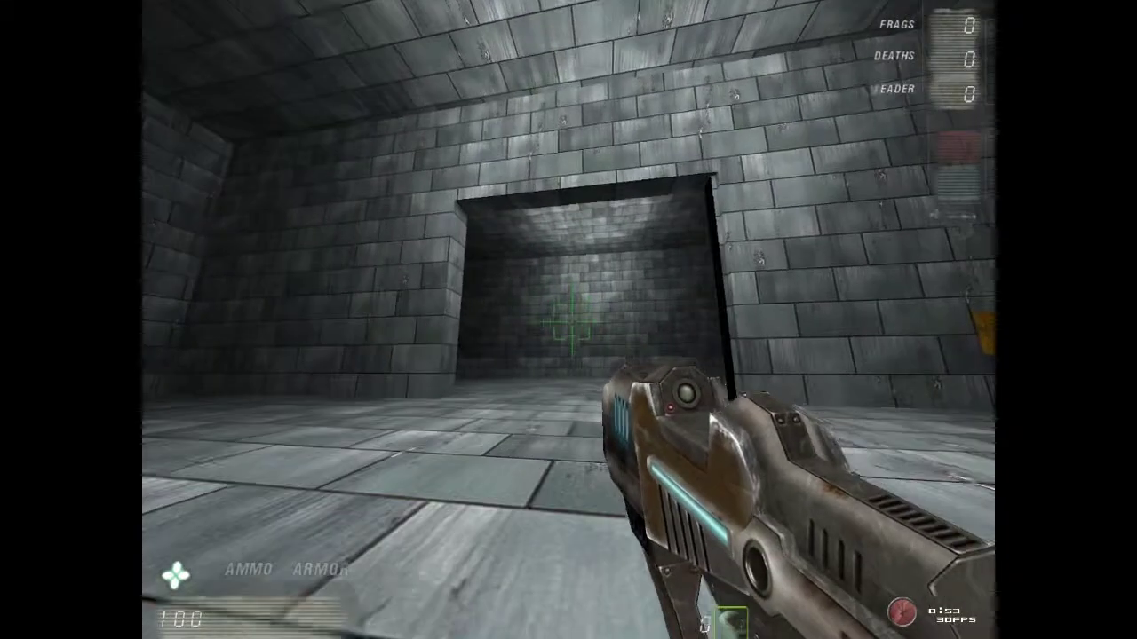
{"action": "key", "text": "w"}
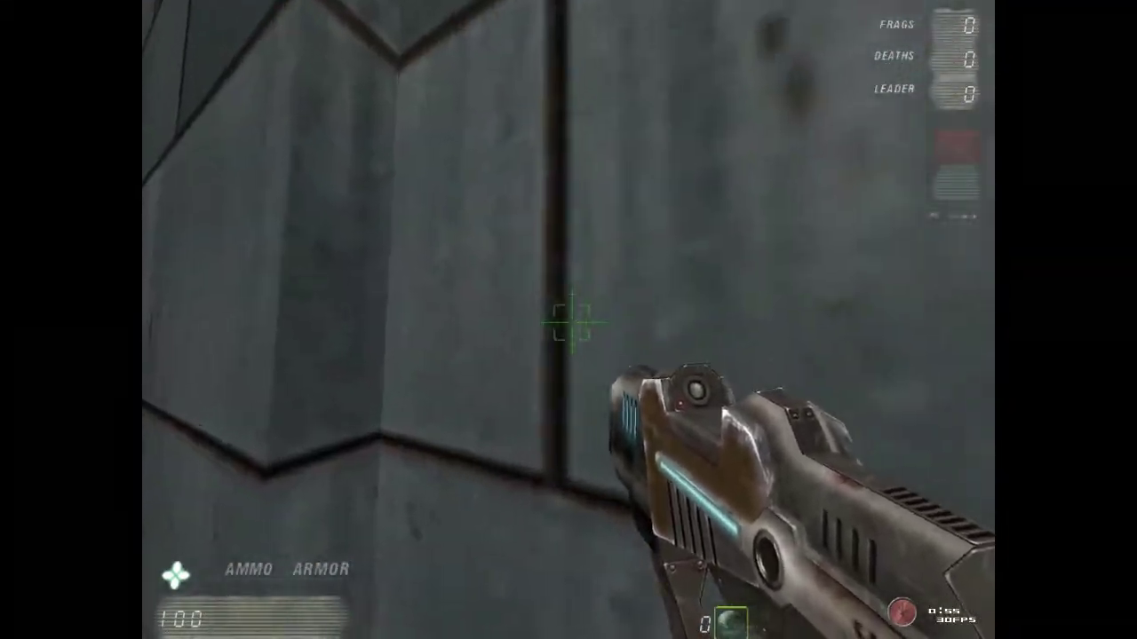
{"action": "key", "text": "s"}
{"action": "key", "text": "s"}
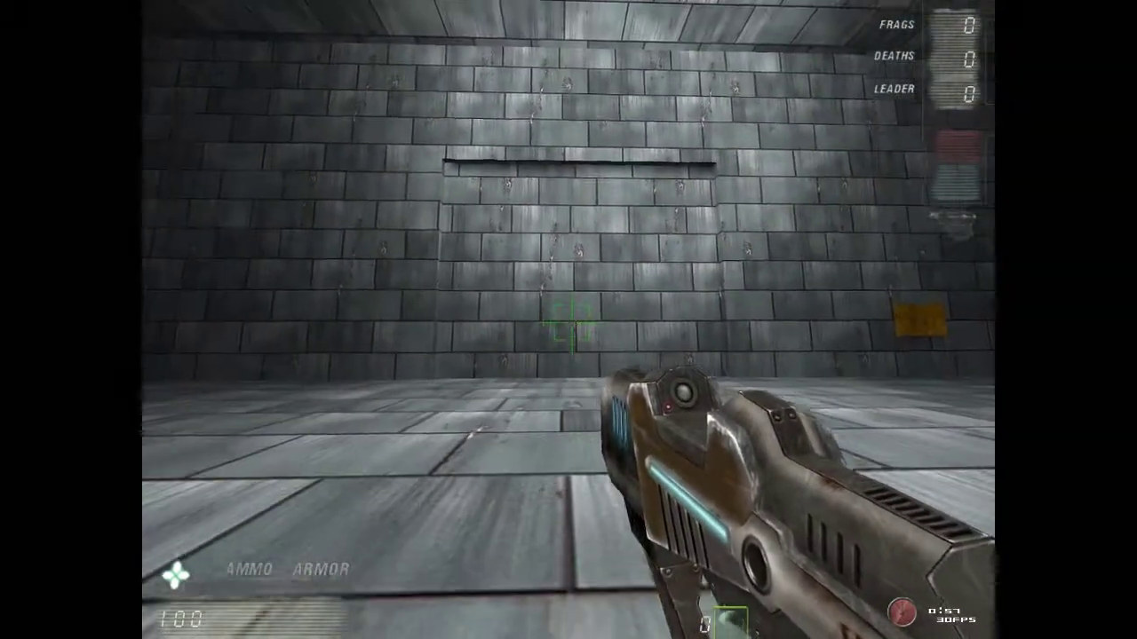
{"action": "key", "text": "s"}
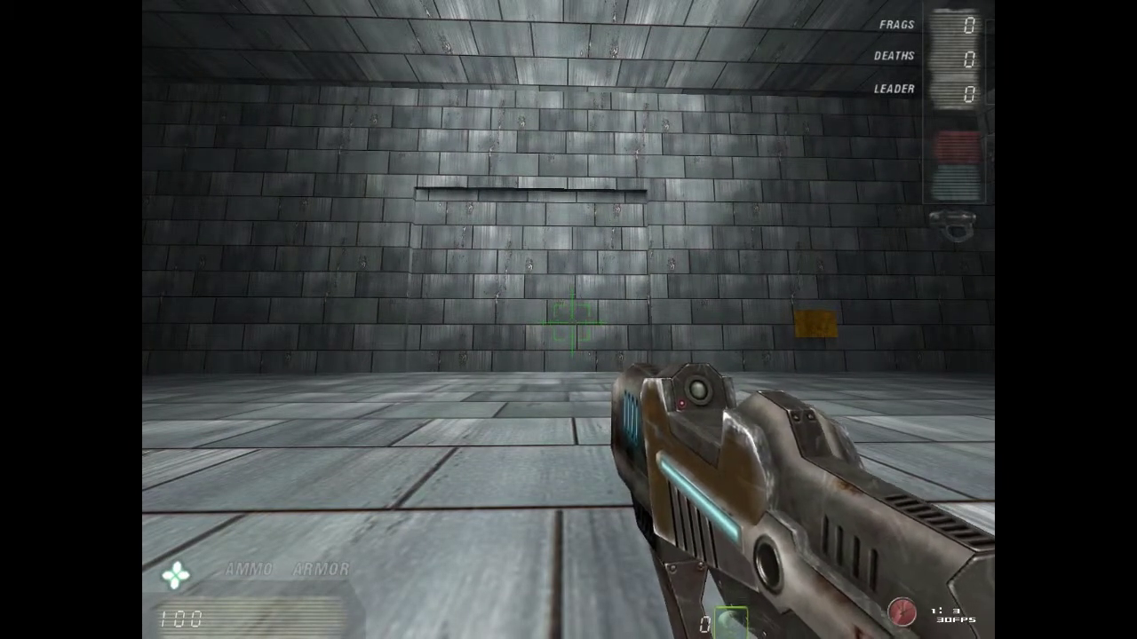
{"action": "key", "text": "s"}
{"action": "key", "text": "a"}
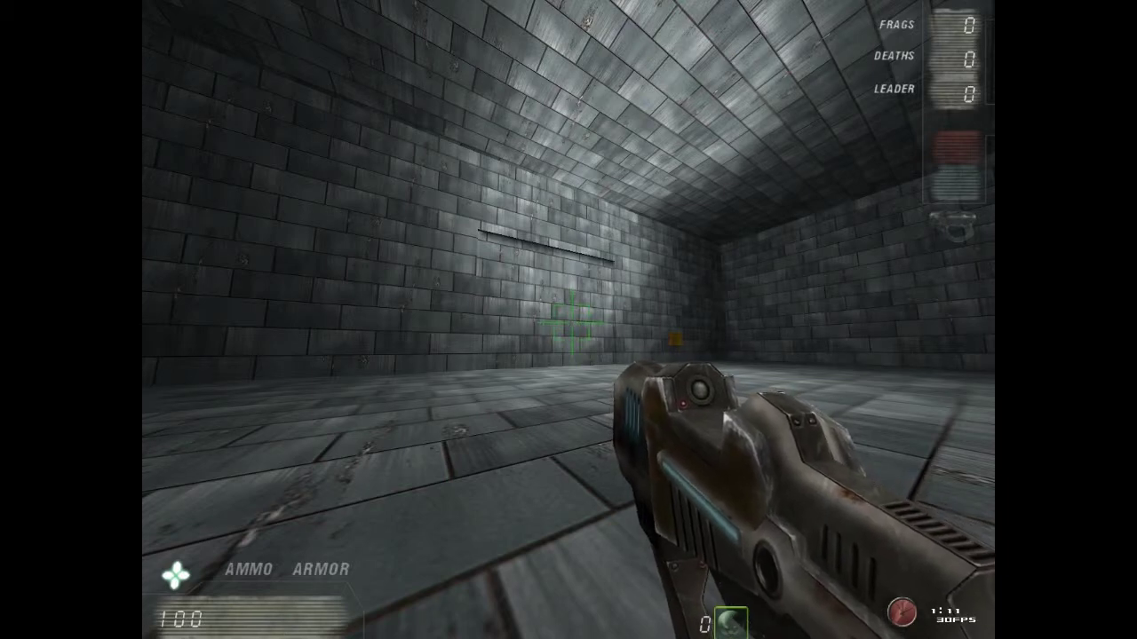
Walk up to the yellow wall button to trigger the door and turn towards the doorway.
{"action": "key", "text": "w"}
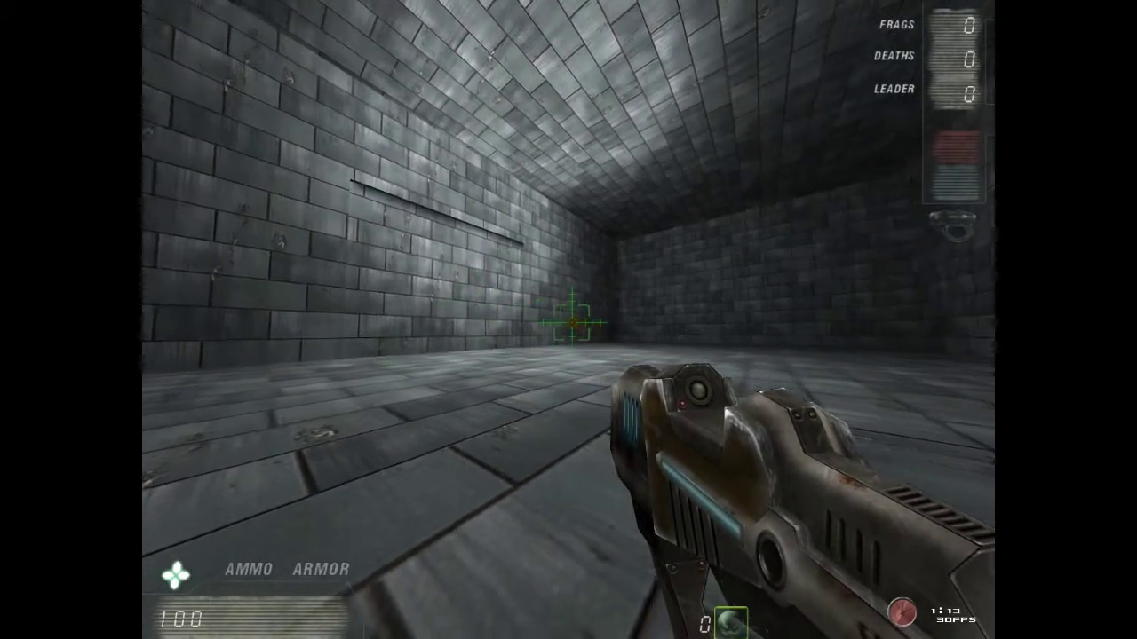
{"action": "left_click", "coordinate": [572, 323]}
{"action": "key", "text": "w"}
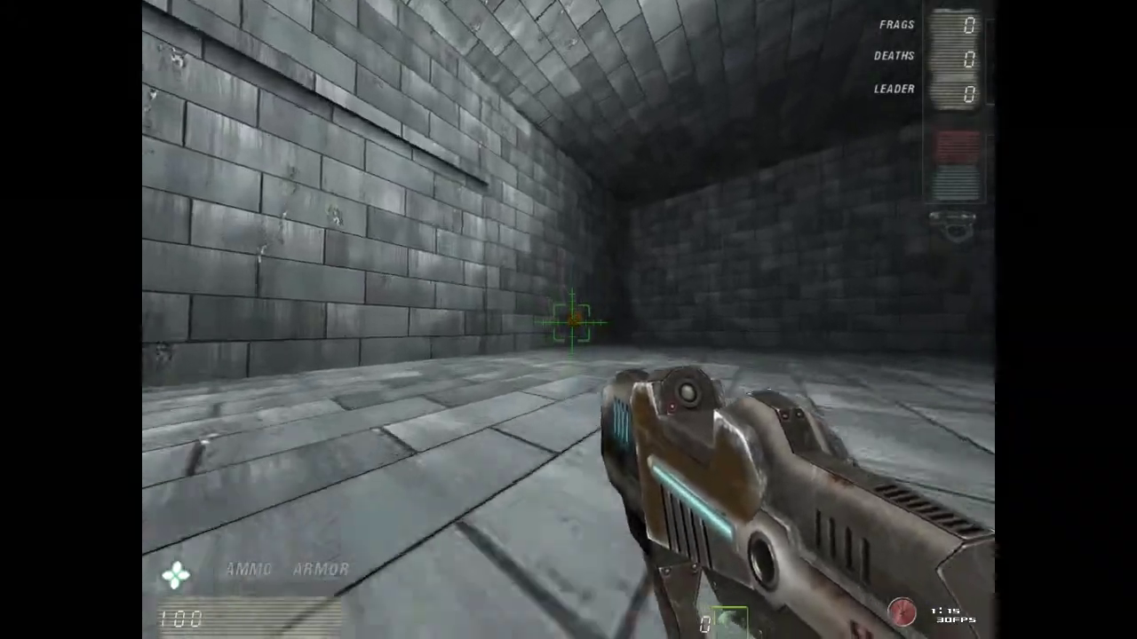
{"action": "key", "text": "w"}
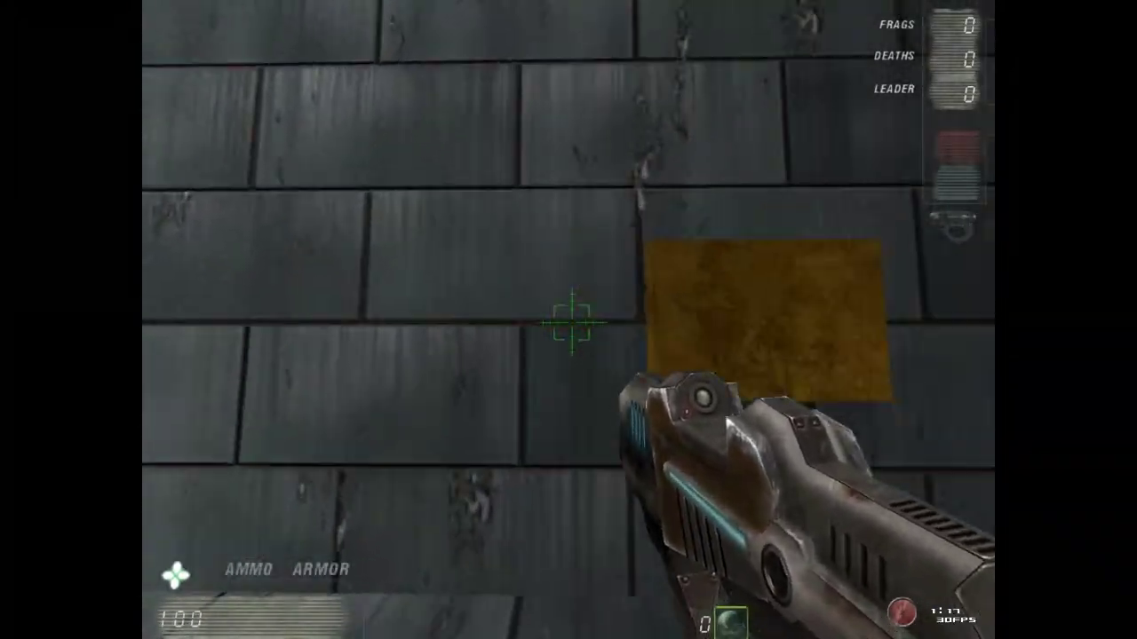
{"action": "key", "text": "w"}
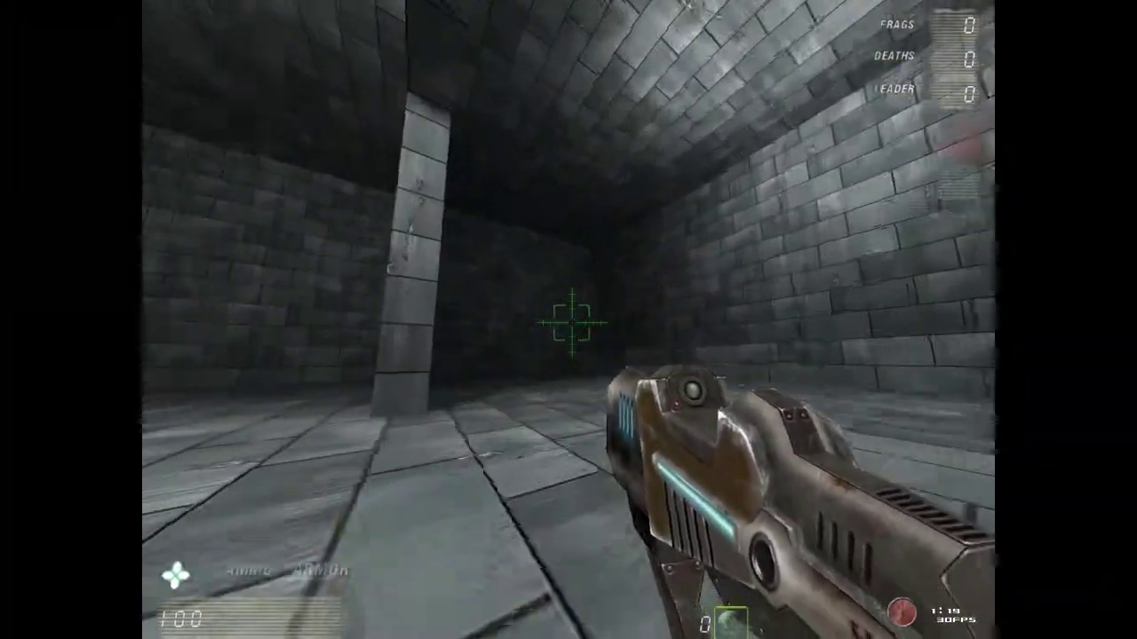
Pass through the doorway and test the door from its far side by approaching it and backing away.
{"action": "key", "text": "a"}
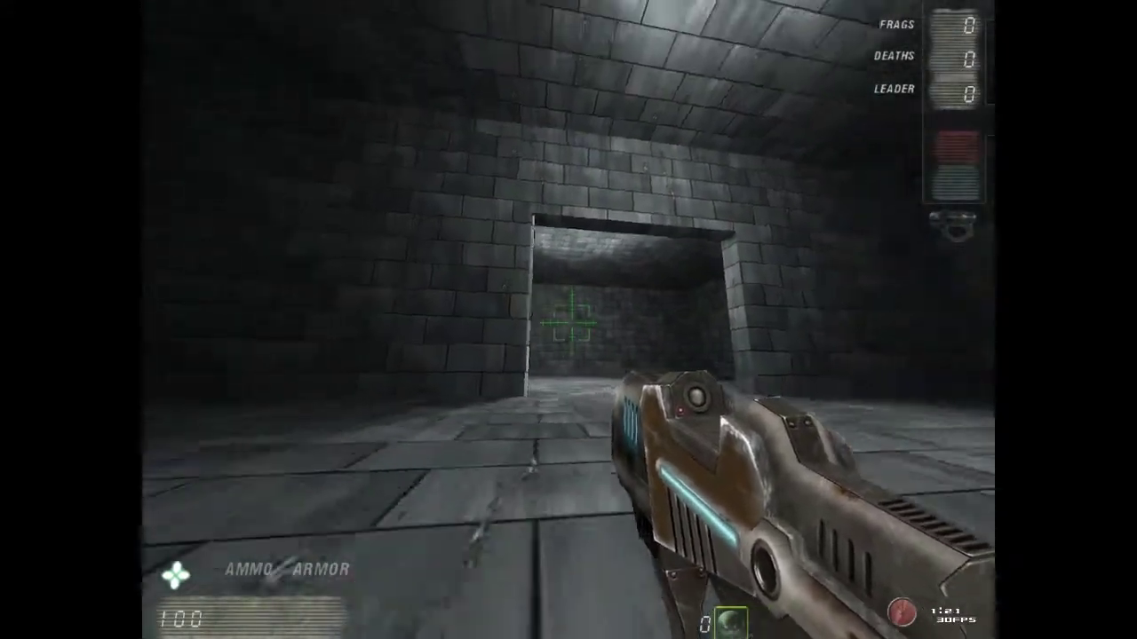
{"action": "key", "text": "w"}
{"action": "key", "text": "Up"}
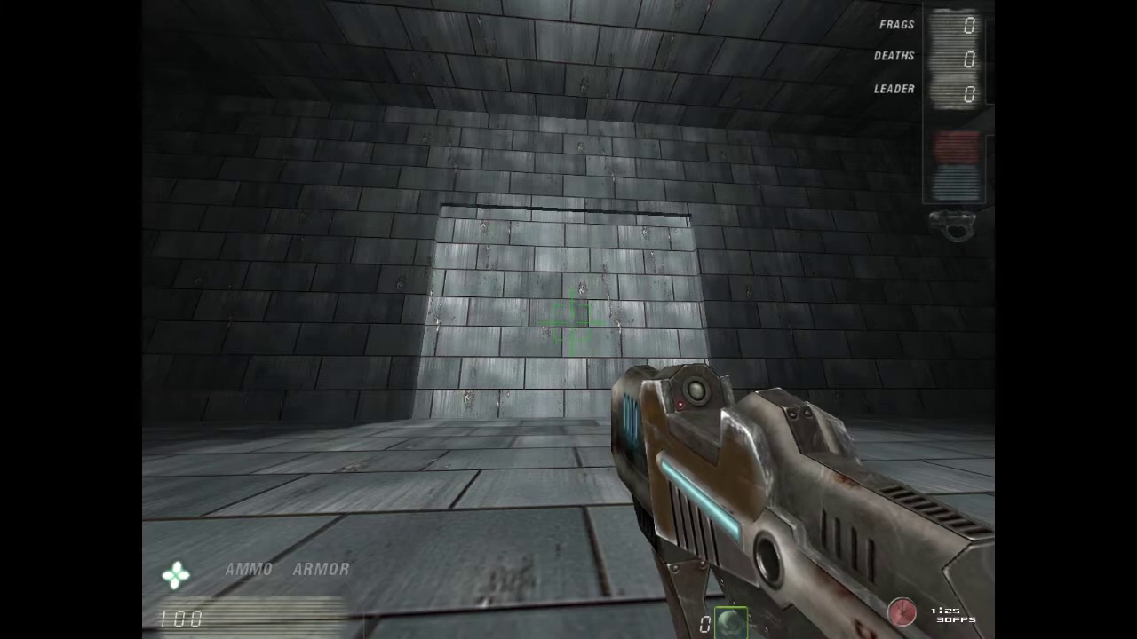
{"action": "key", "text": "w"}
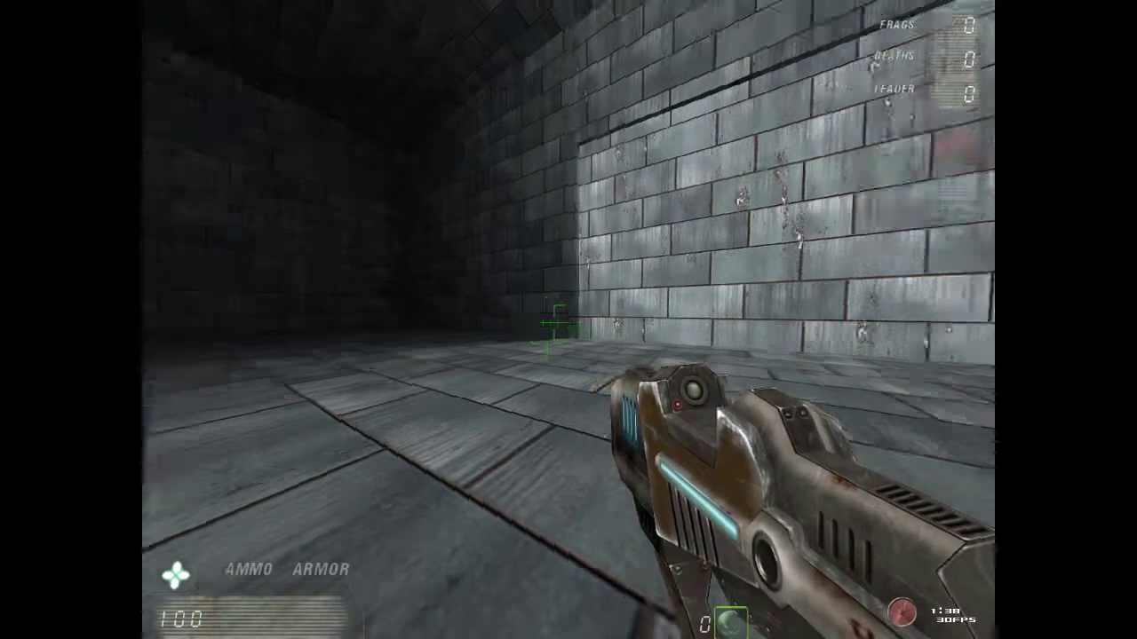
{"action": "key", "text": "w"}
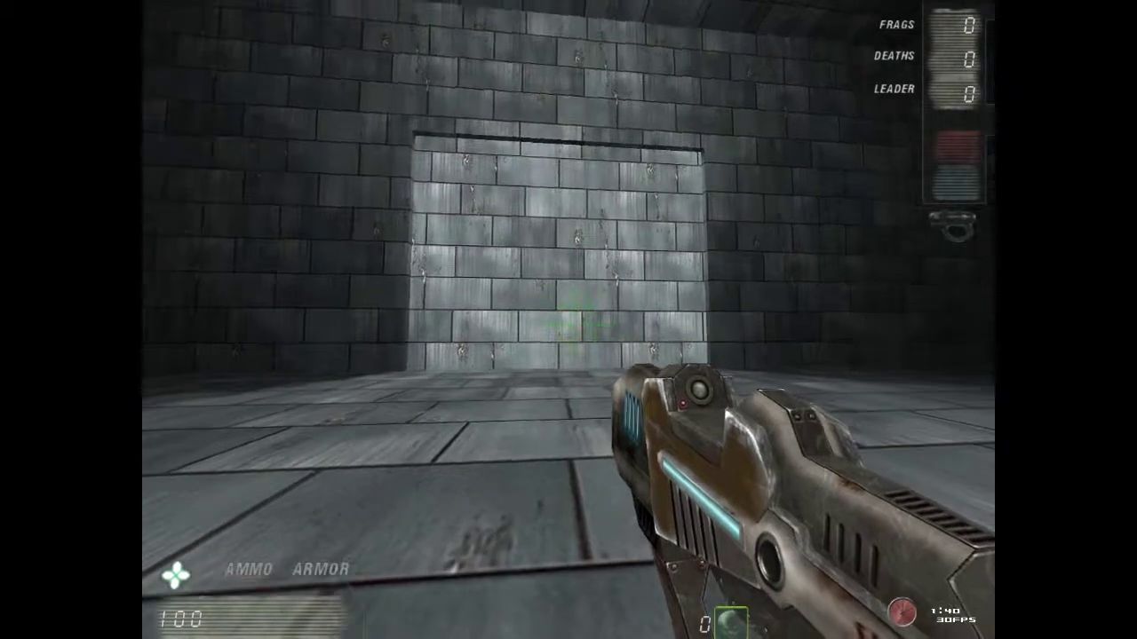
{"action": "key", "text": "s"}
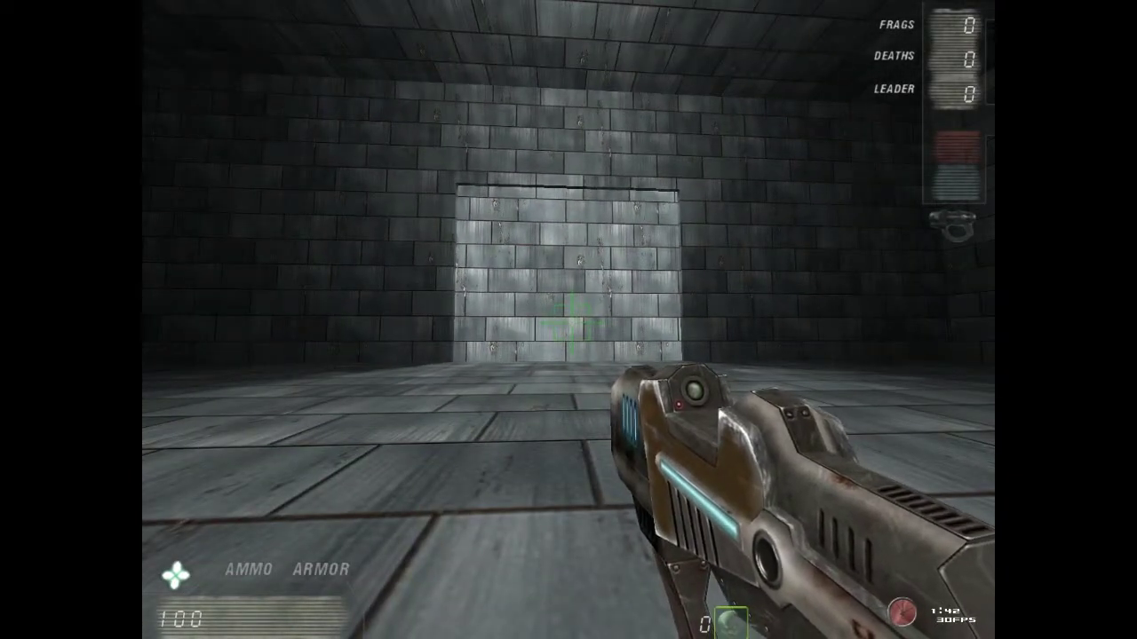